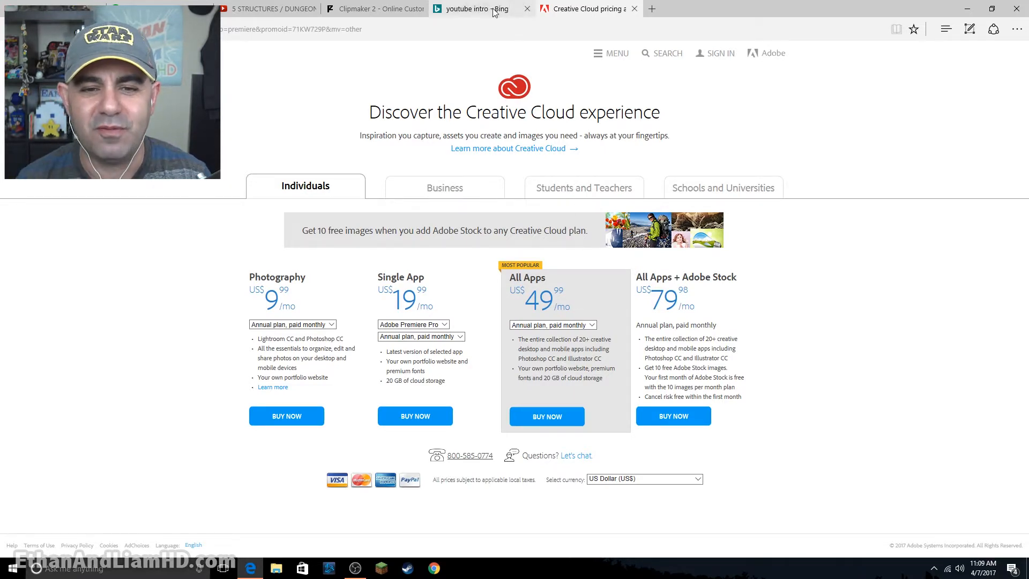
- Switch to the Bing results for "youtube intro" and look through the listed intro makers and templates
mouse_move(492, 16)
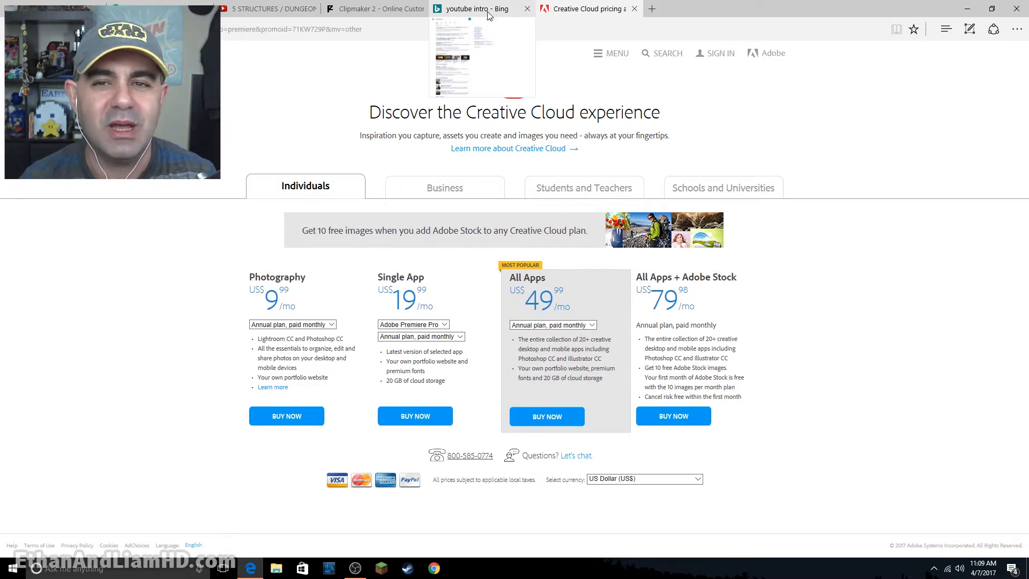
left_click(492, 15)
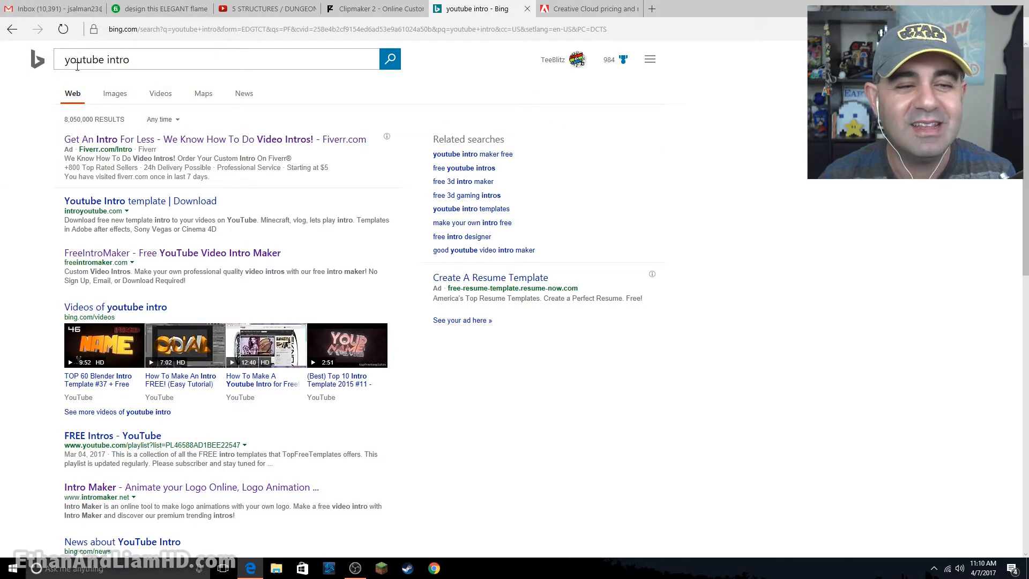
scroll(165, 169, "down", 5)
scroll(165, 169, "down", 5)
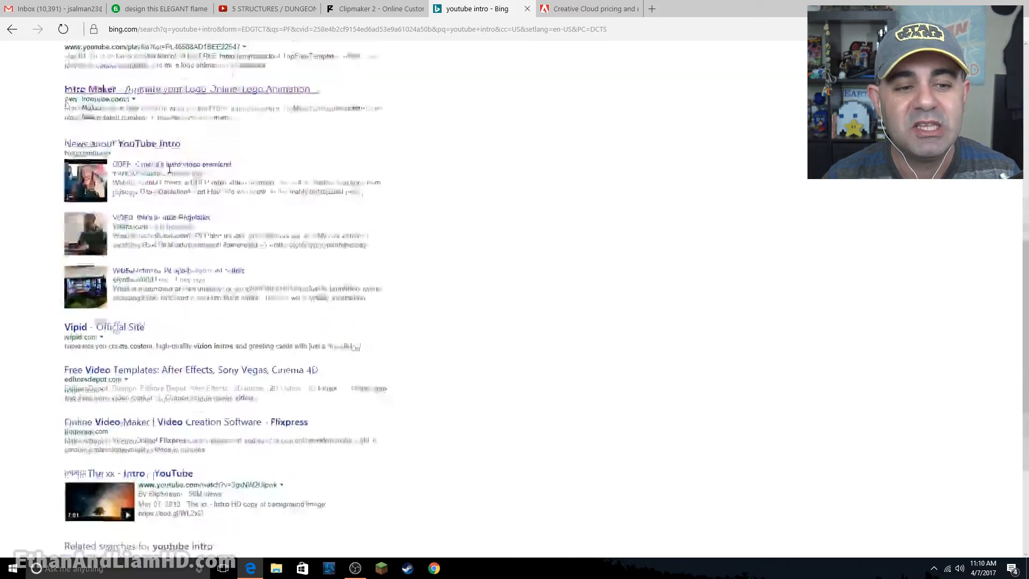
scroll(178, 201, "up", 7)
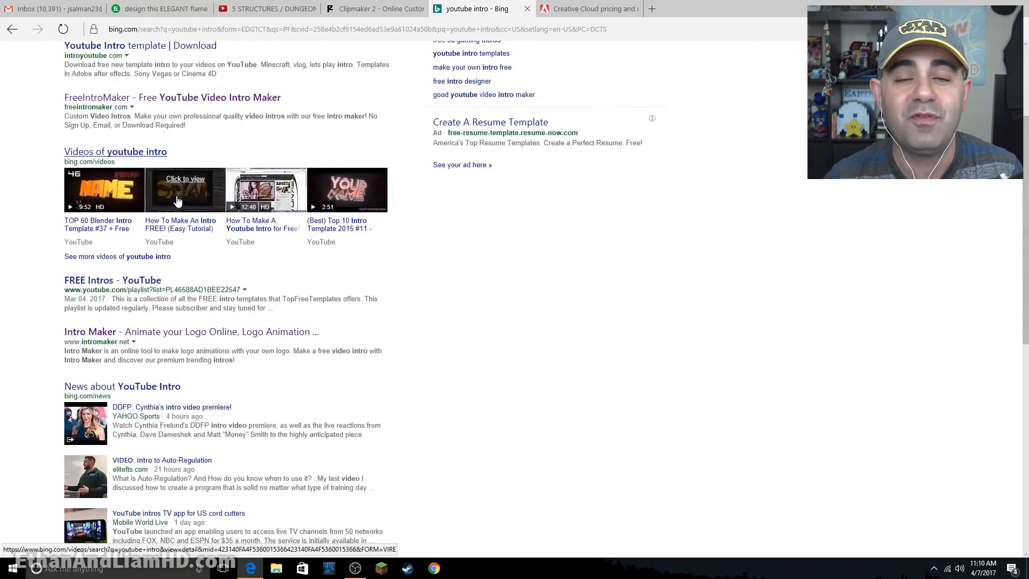
scroll(179, 201, "up", 3)
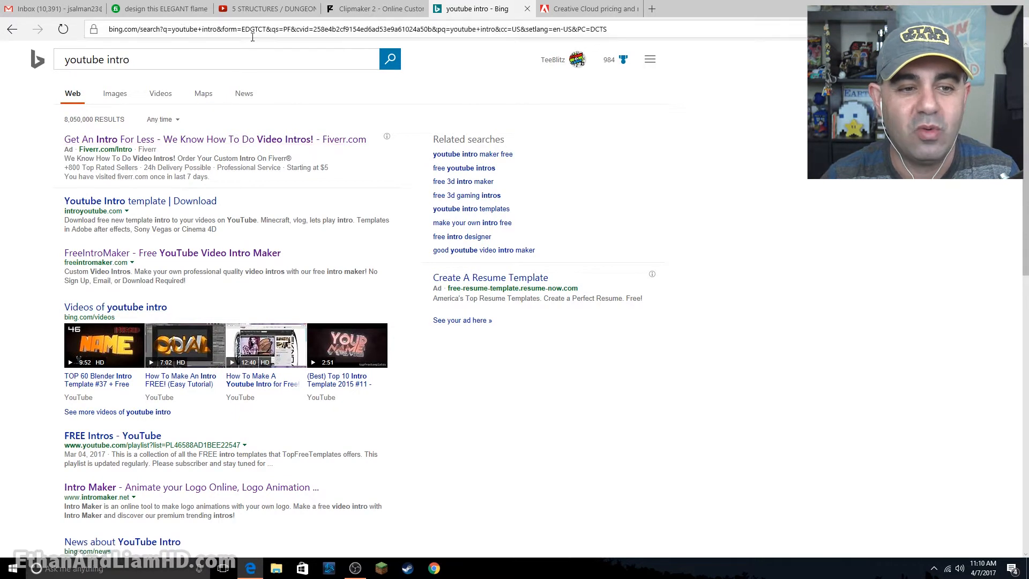
- Open the Fiverr flame effect logo intro gig, play its sample video and view the $5 Basic package details
left_click(161, 12)
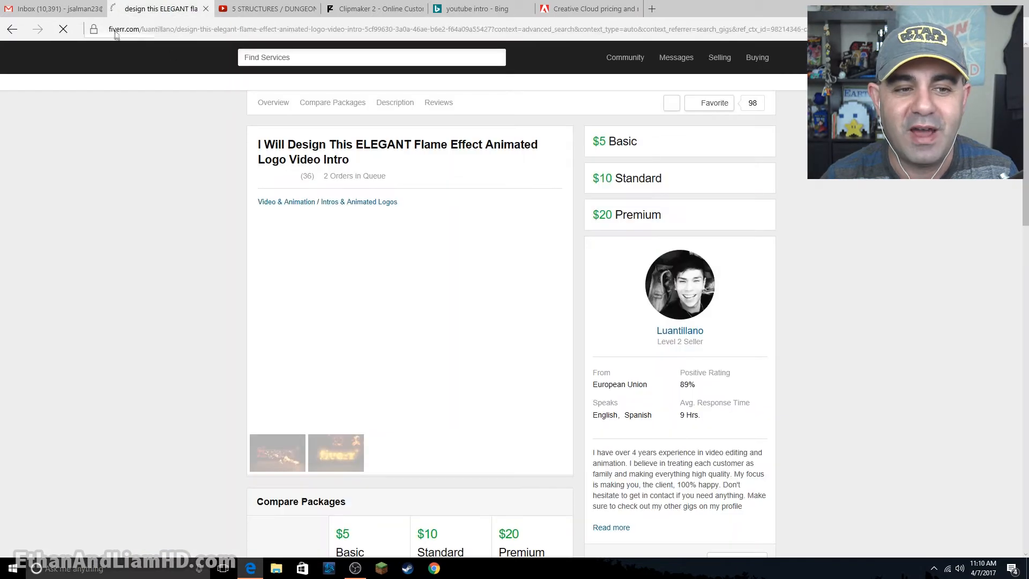
mouse_move(184, 85)
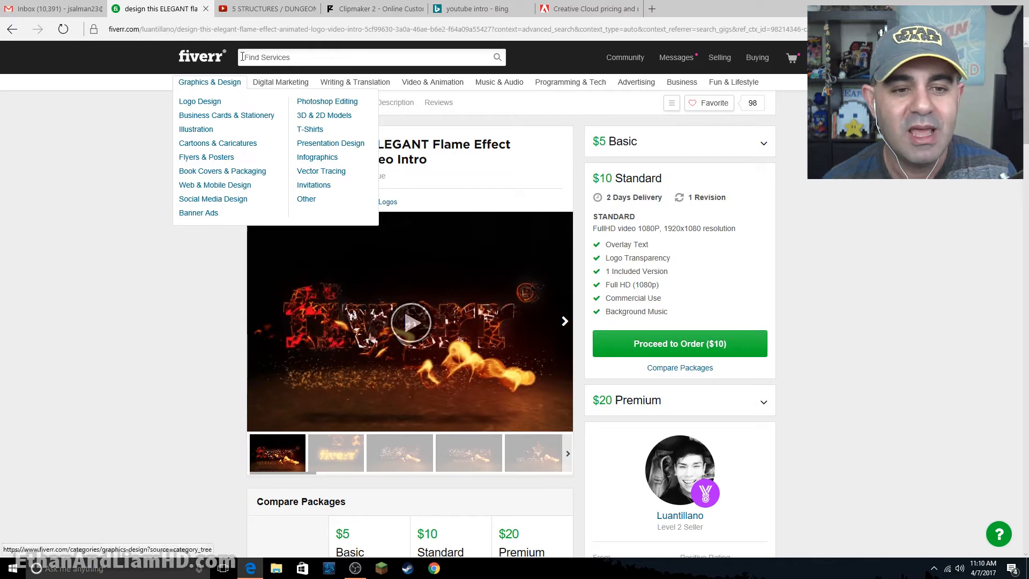
left_click(306, 58)
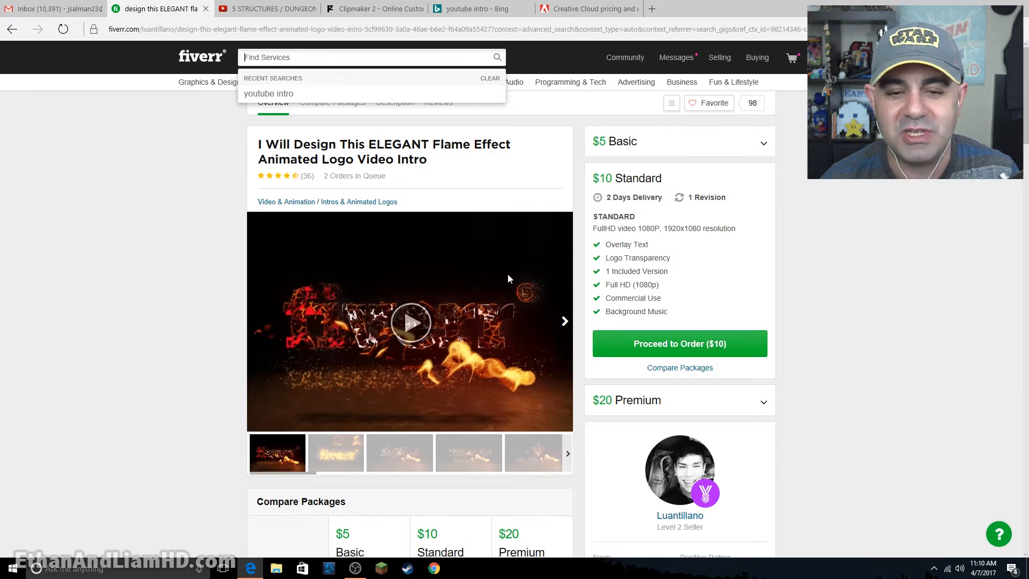
left_click(410, 324)
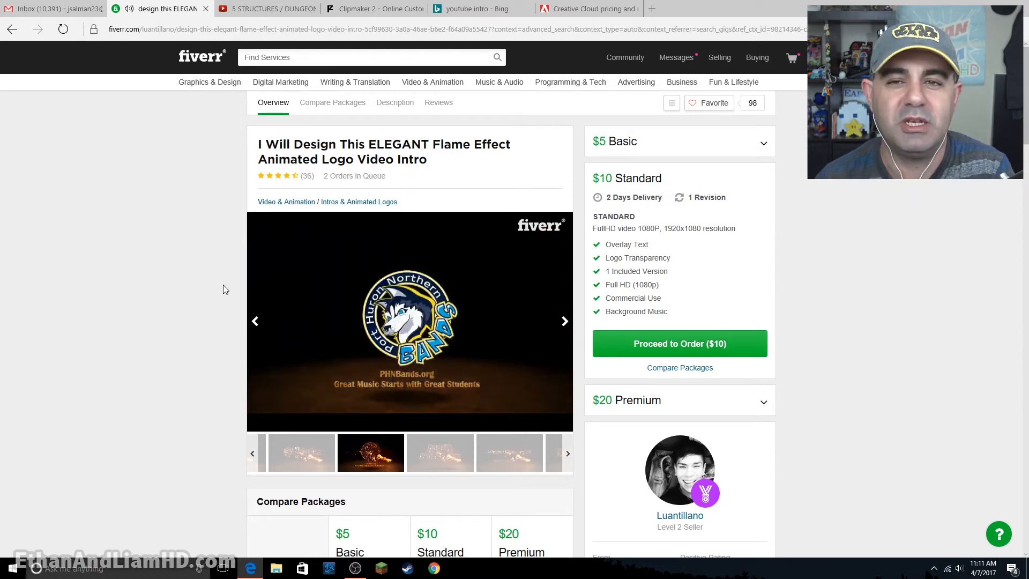
mouse_move(391, 314)
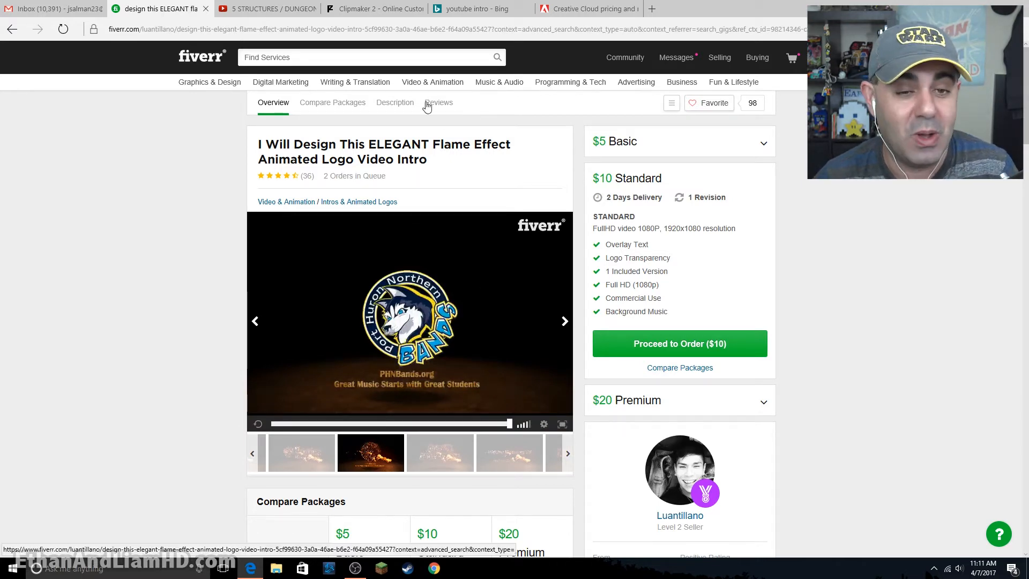
mouse_move(634, 129)
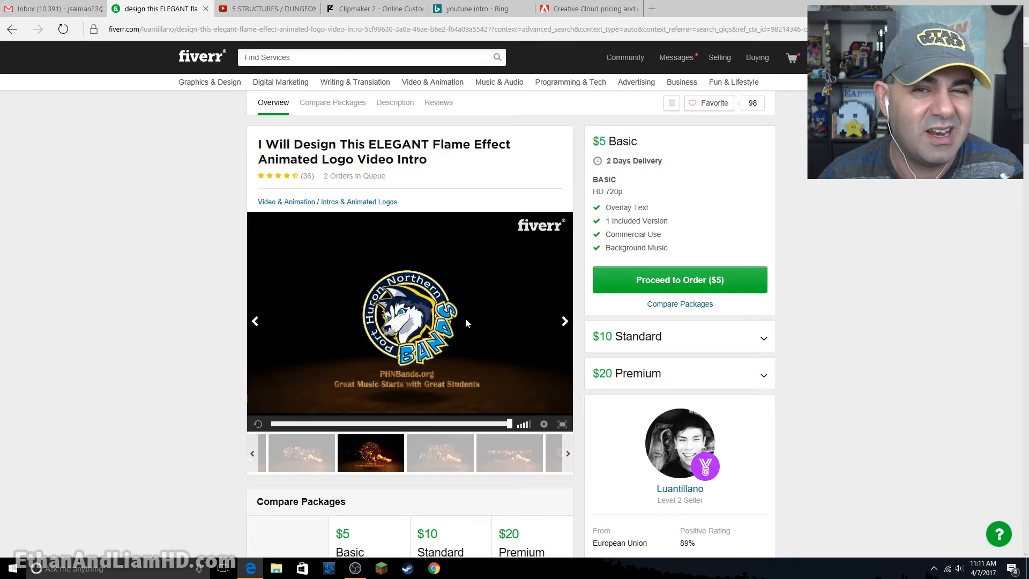
- Close the Fiverr page and go to the Panzoid home page
left_click(205, 9)
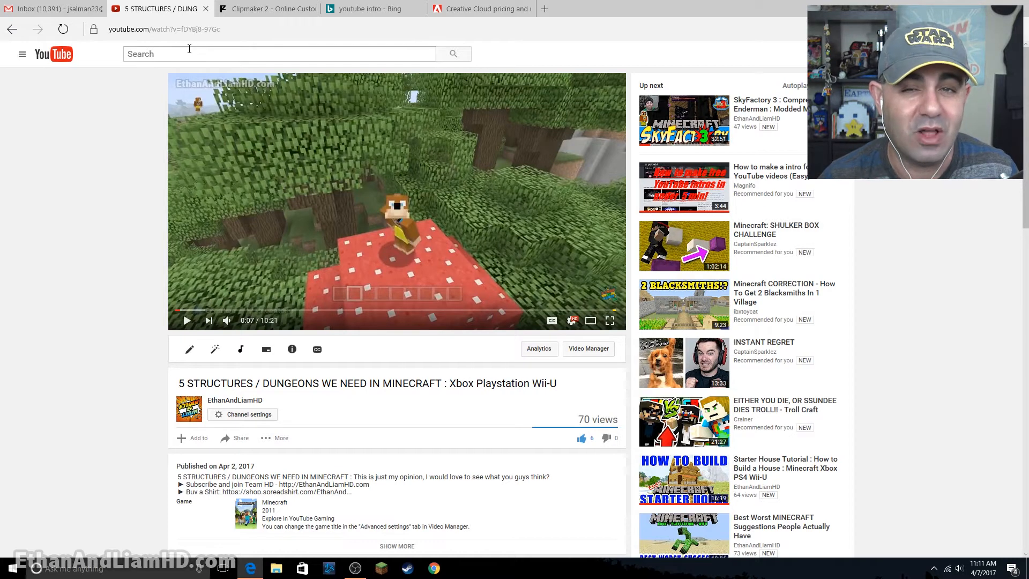
left_click(272, 9)
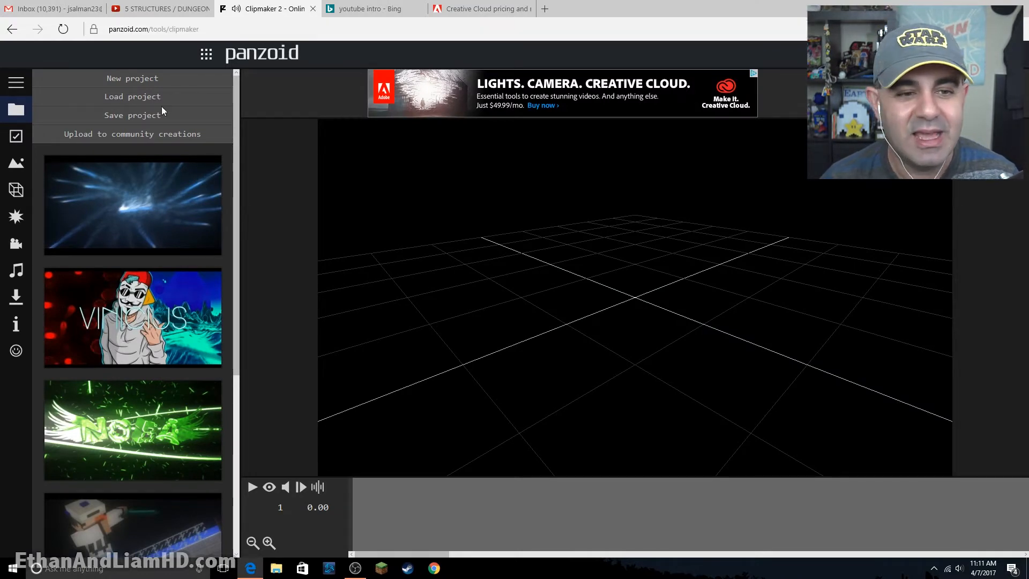
left_click(242, 60)
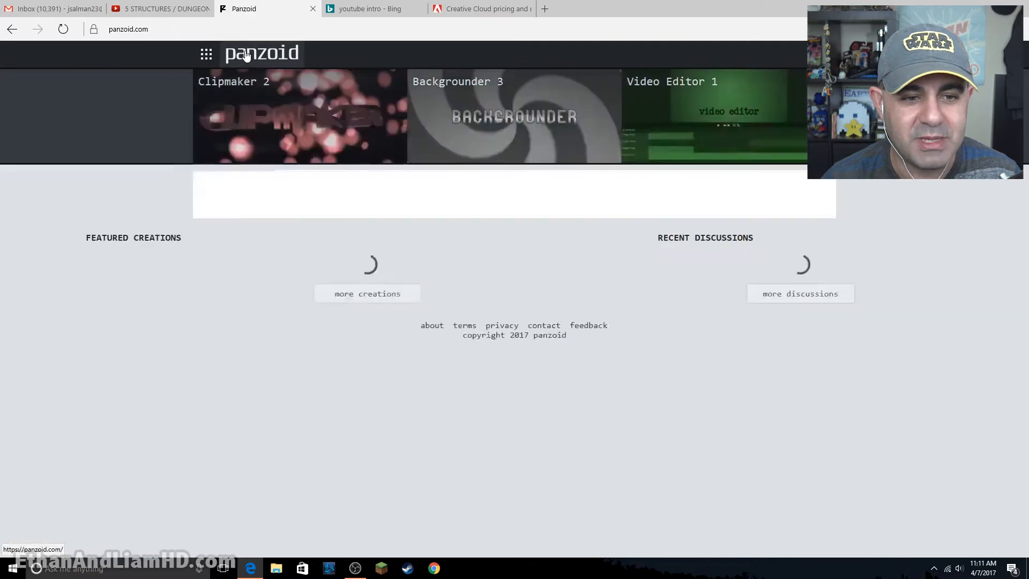
- View the Insane Red Template from Panzoid's featured creations and return to the home page
scroll(547, 444, "down", 3)
scroll(490, 437, "up", 3)
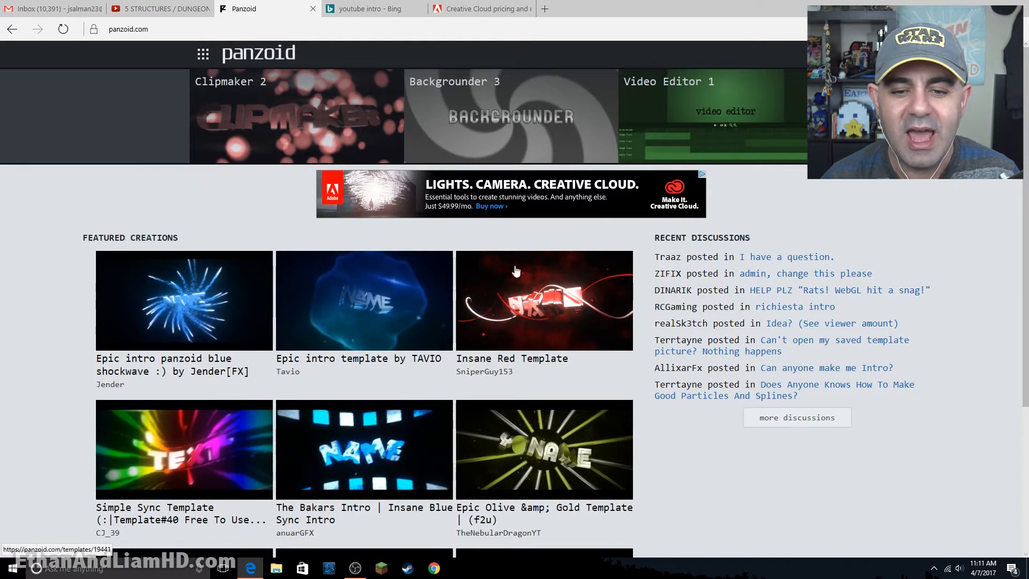
left_click(513, 322)
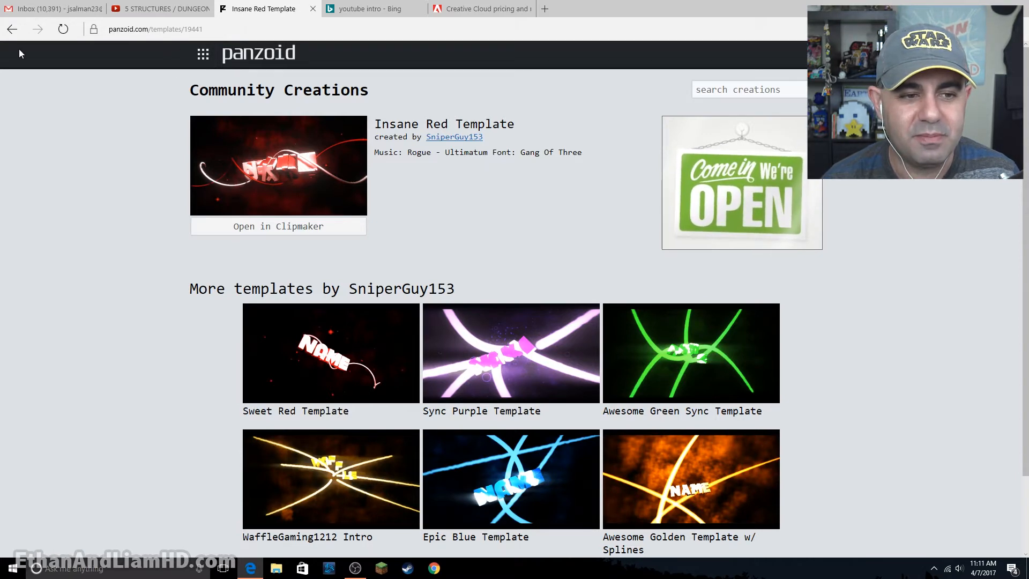
left_click(12, 29)
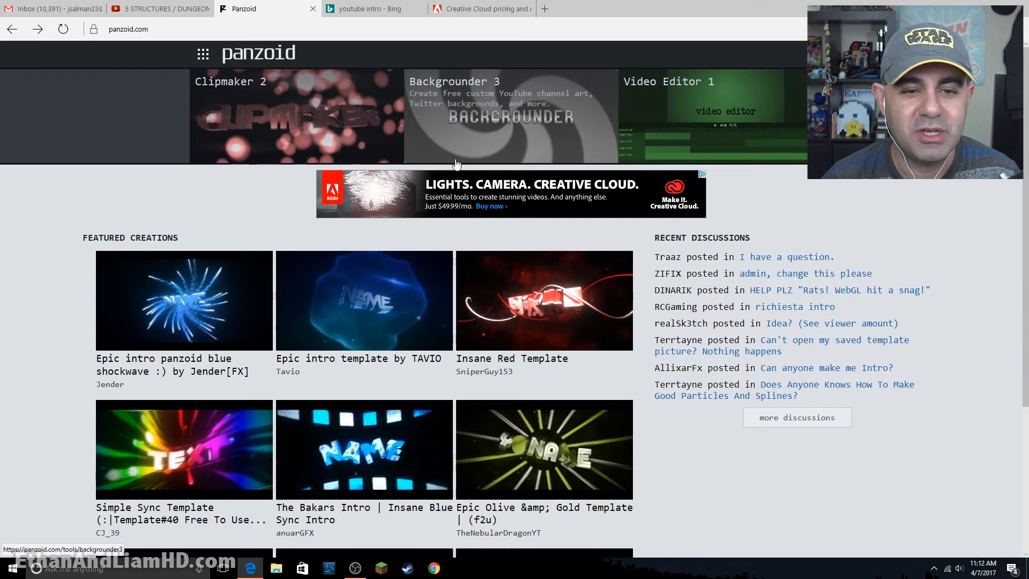
- Open Panzoid's Clipmaker 2 tool
left_click(201, 56)
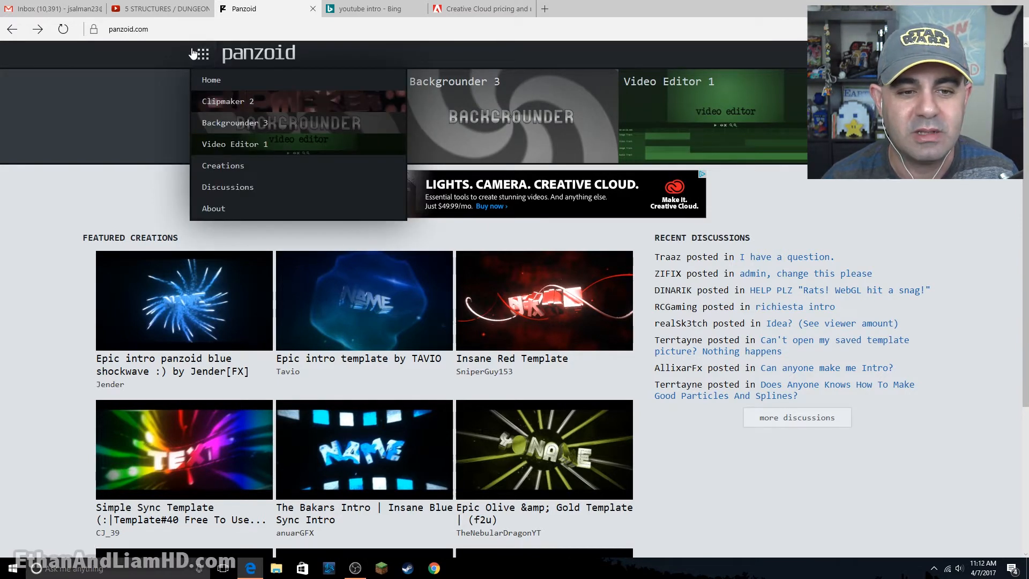
left_click(236, 104)
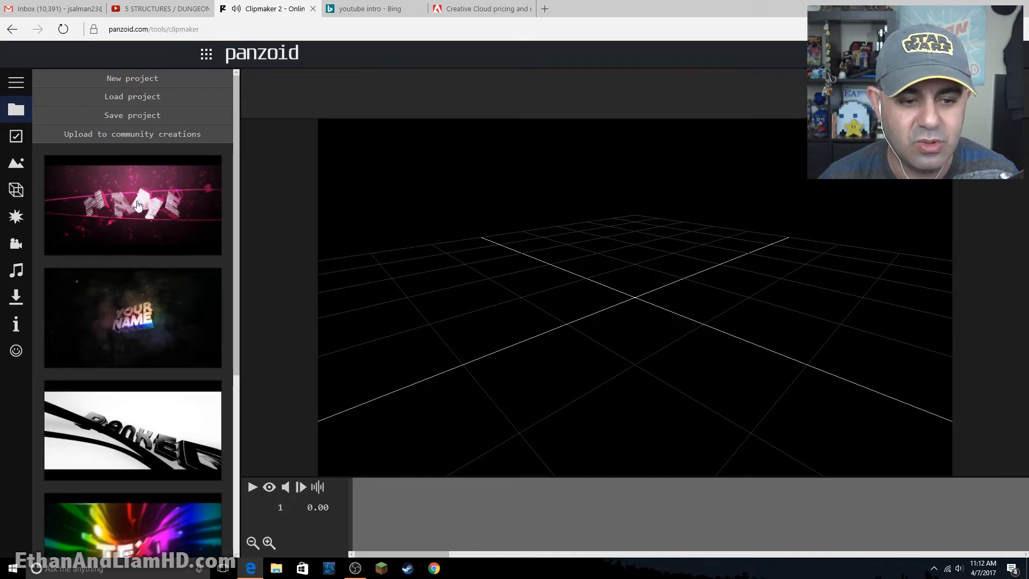
- Load the yellow "YOUR NAME" 3D text template from the gallery and play part of its animation
left_click(185, 355)
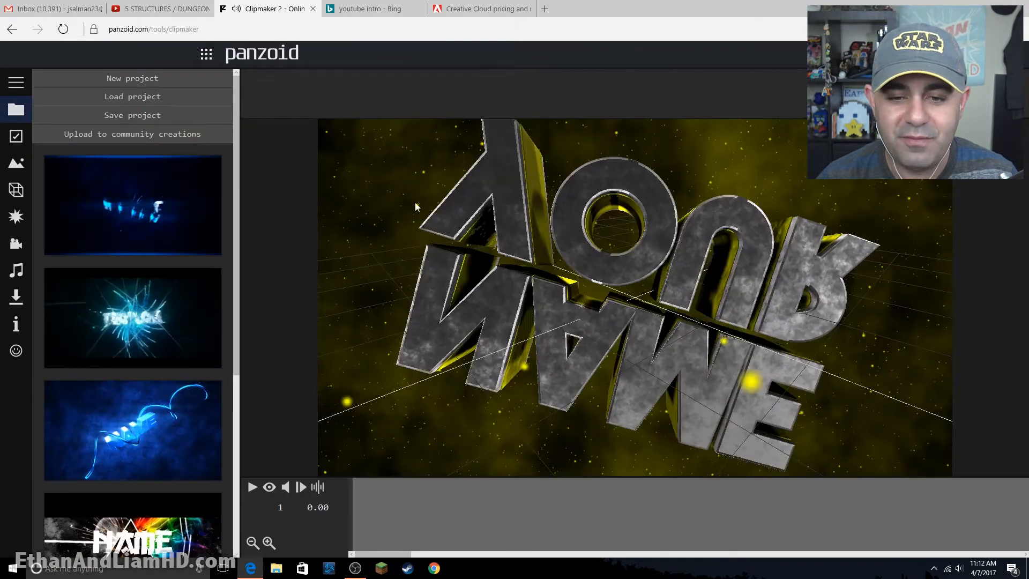
left_click(252, 488)
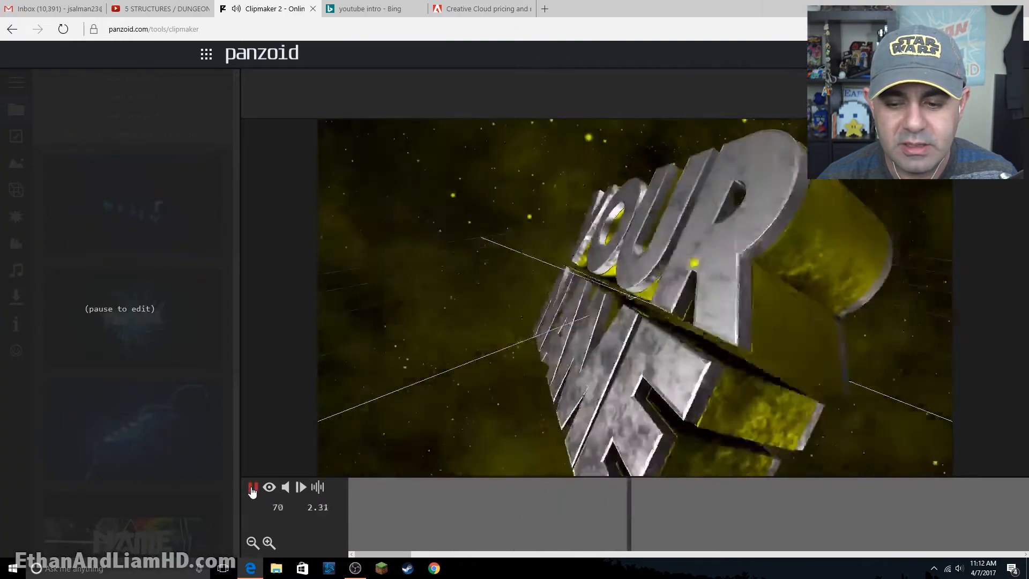
left_click(252, 487)
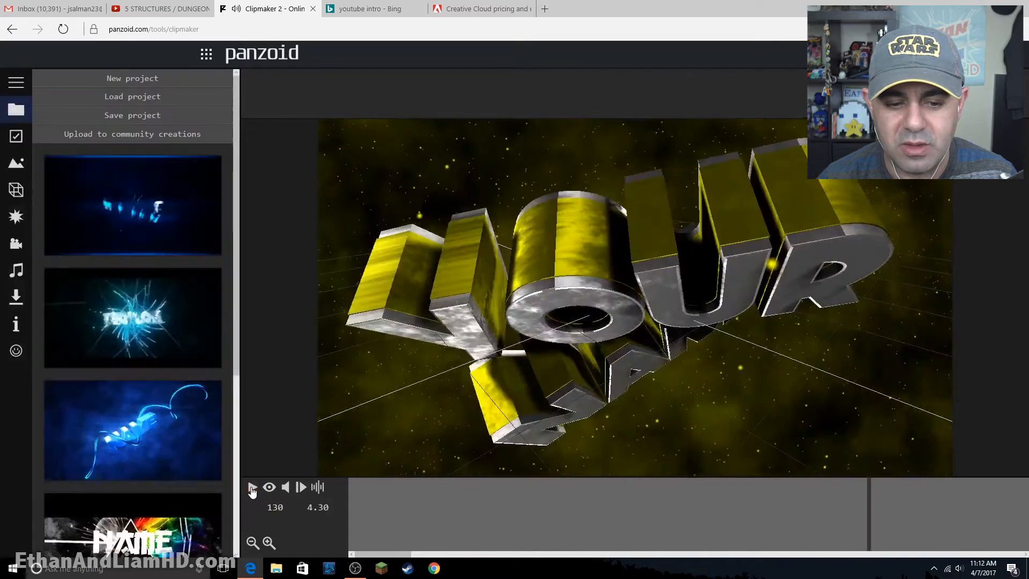
left_click(252, 487)
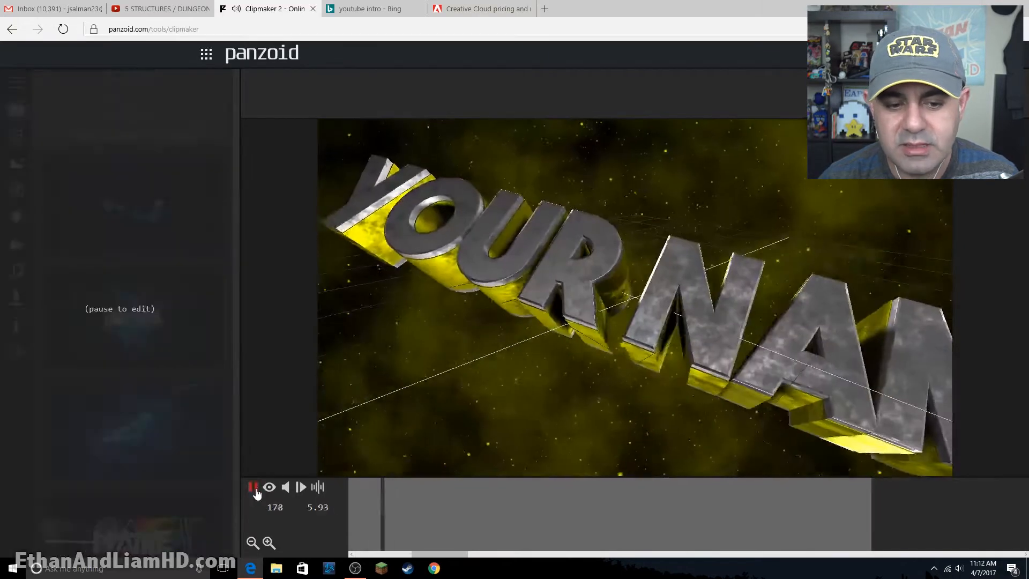
left_click(252, 487)
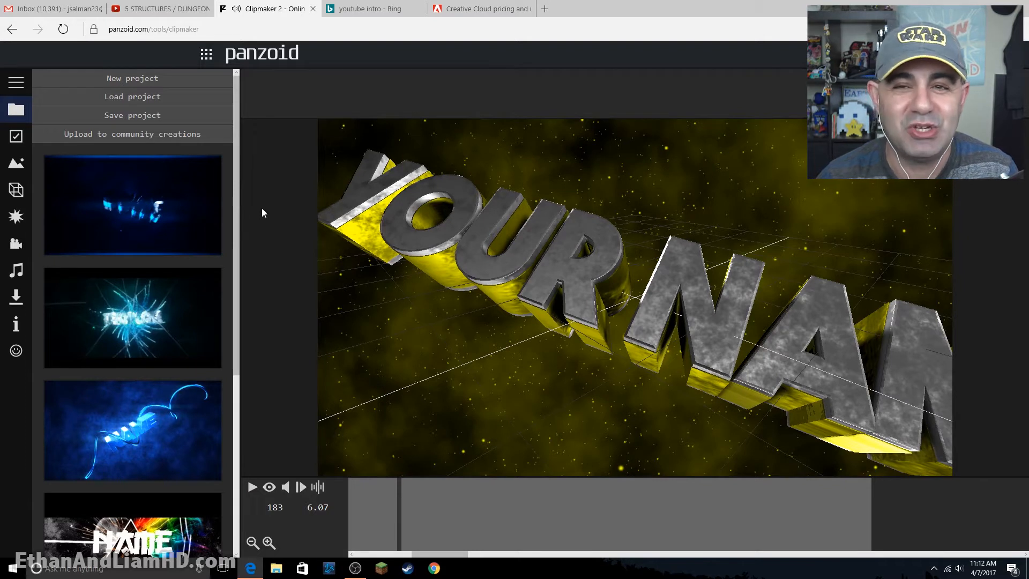
- Load the template with the dark teal starfield and play its animation with the camera view turned on
left_click(167, 210)
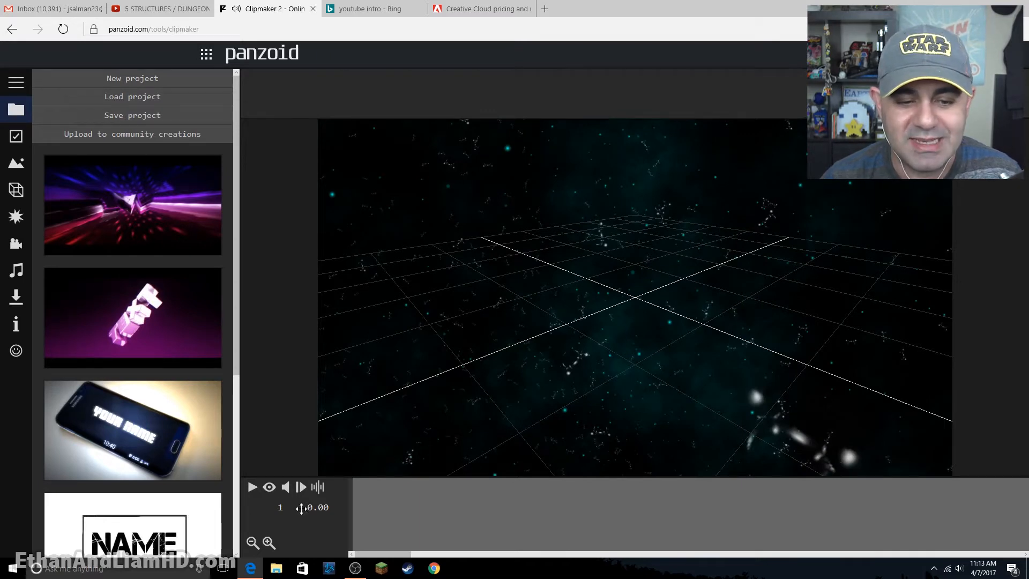
left_click(253, 488)
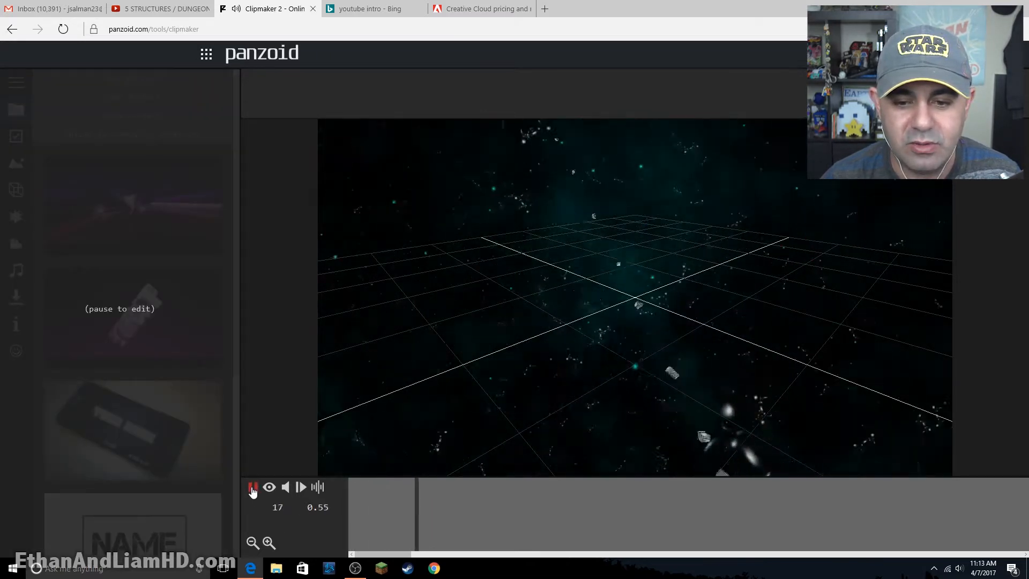
left_click(252, 488)
left_click(269, 486)
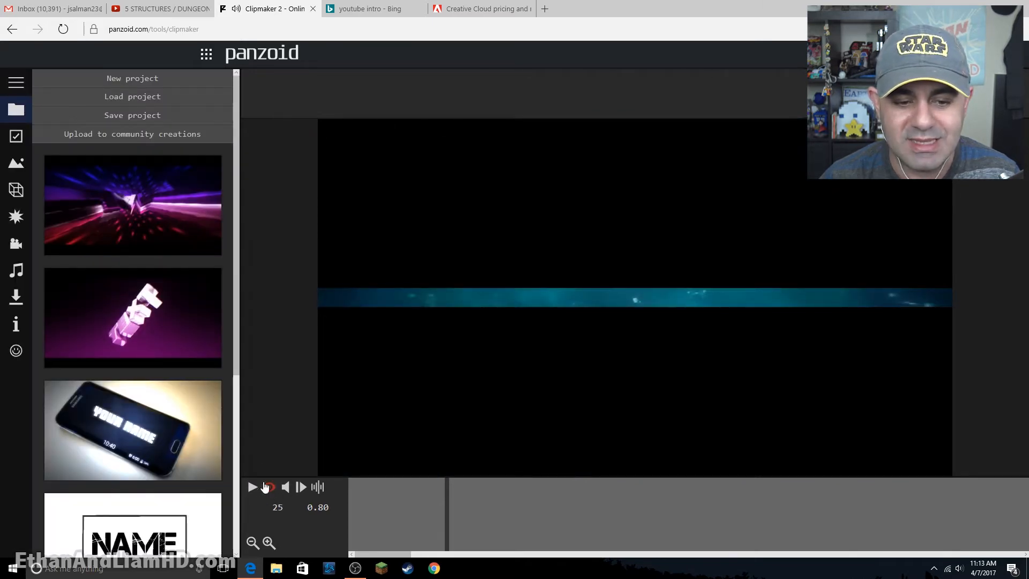
left_click(252, 488)
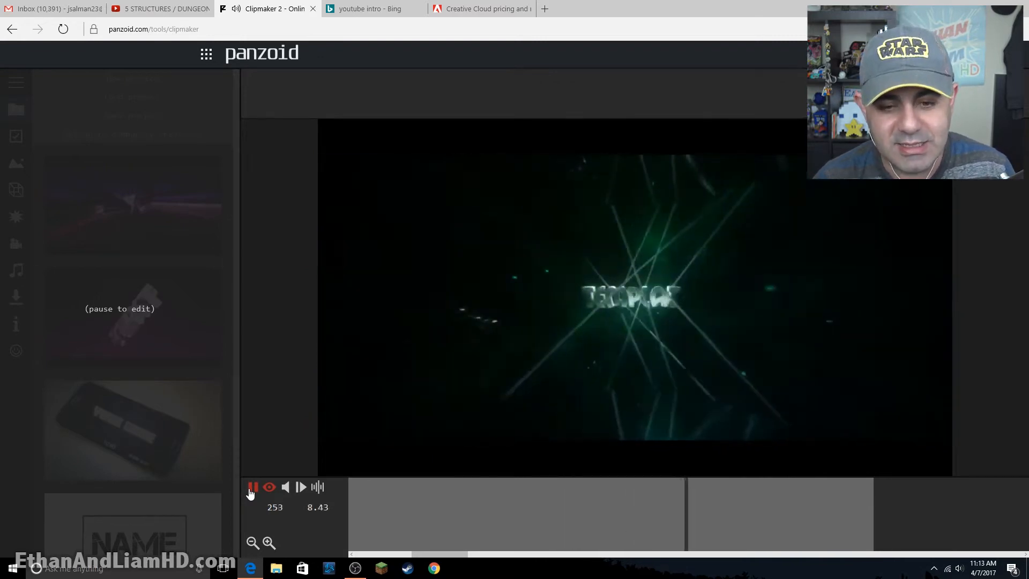
left_click(252, 488)
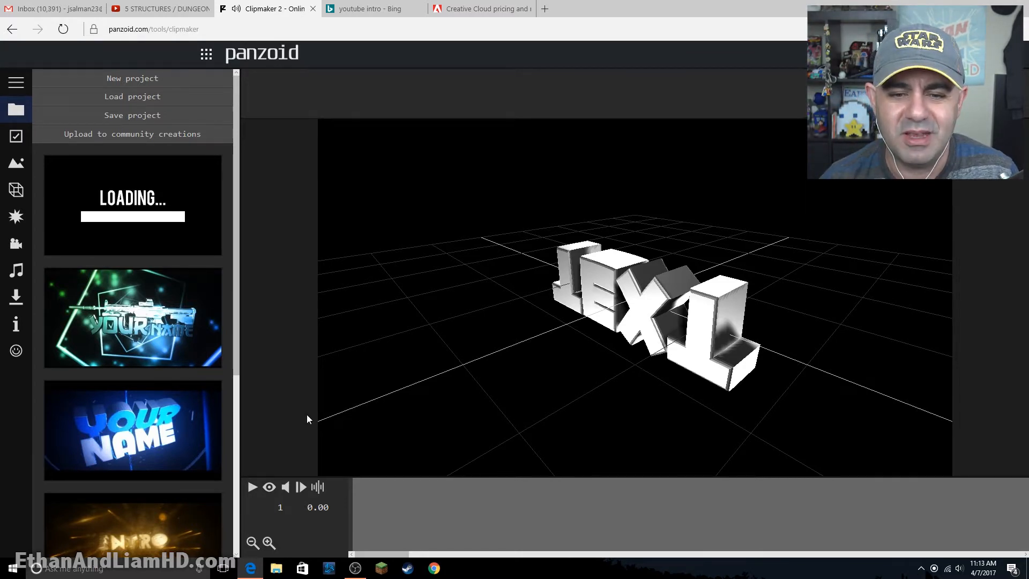
- Play the 3D "TEXT" template's animation in the editing view and again with the camera view turned on
left_click(253, 487)
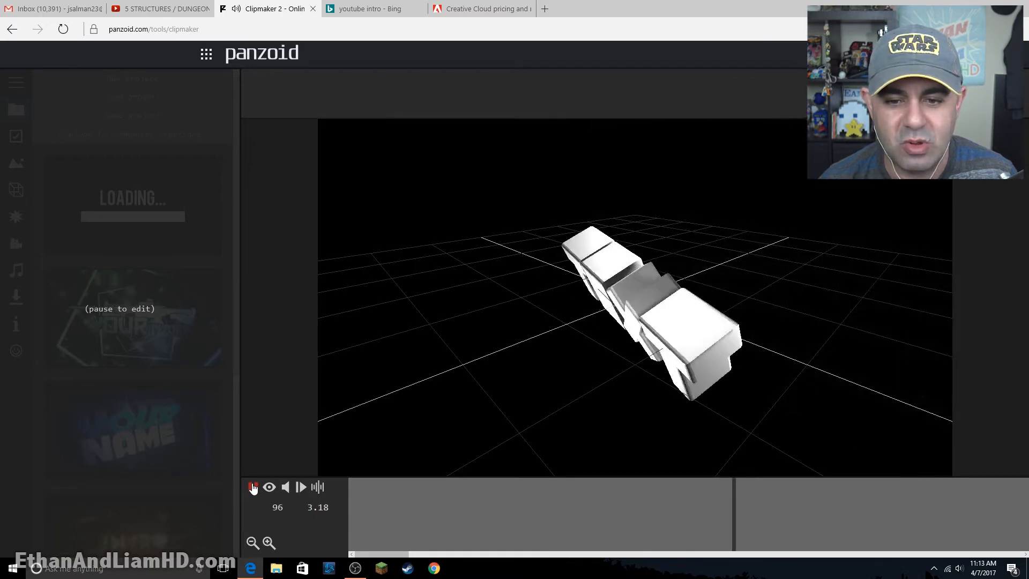
left_click(253, 487)
left_click(269, 487)
left_click(252, 487)
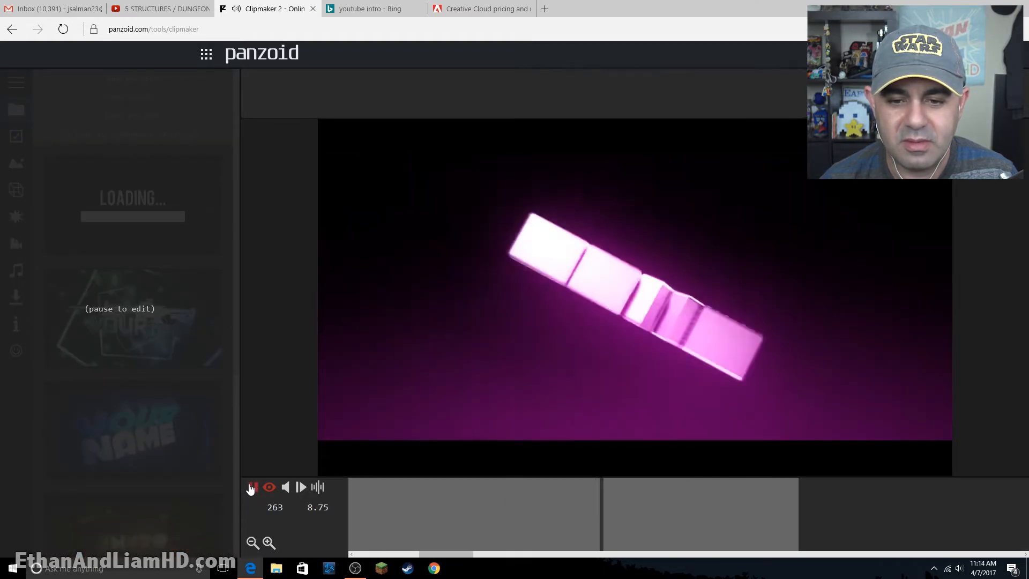
left_click(250, 487)
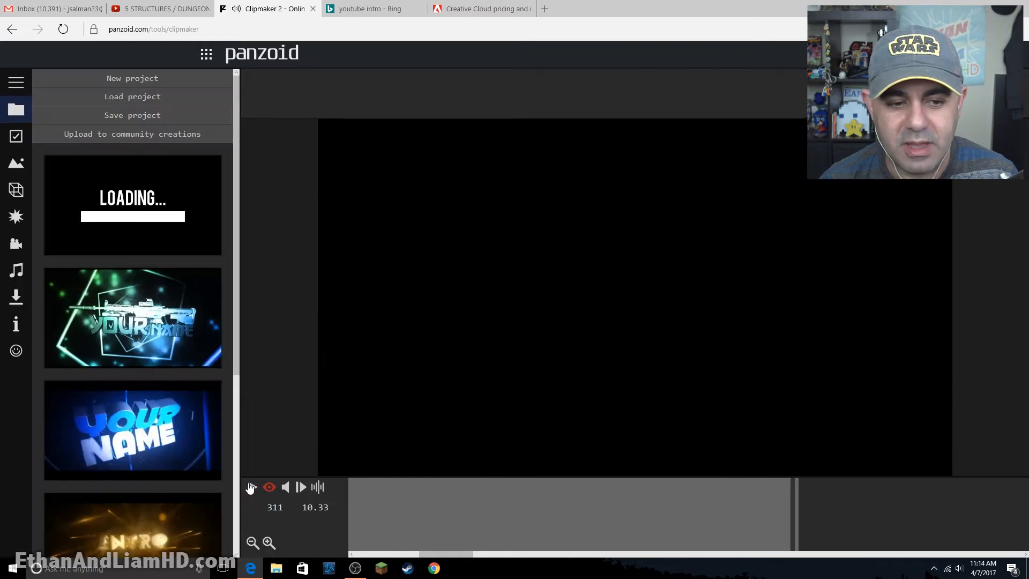
- Change the wording of the 3D text object in the Text group to "TeeBlitz"
left_click(16, 190)
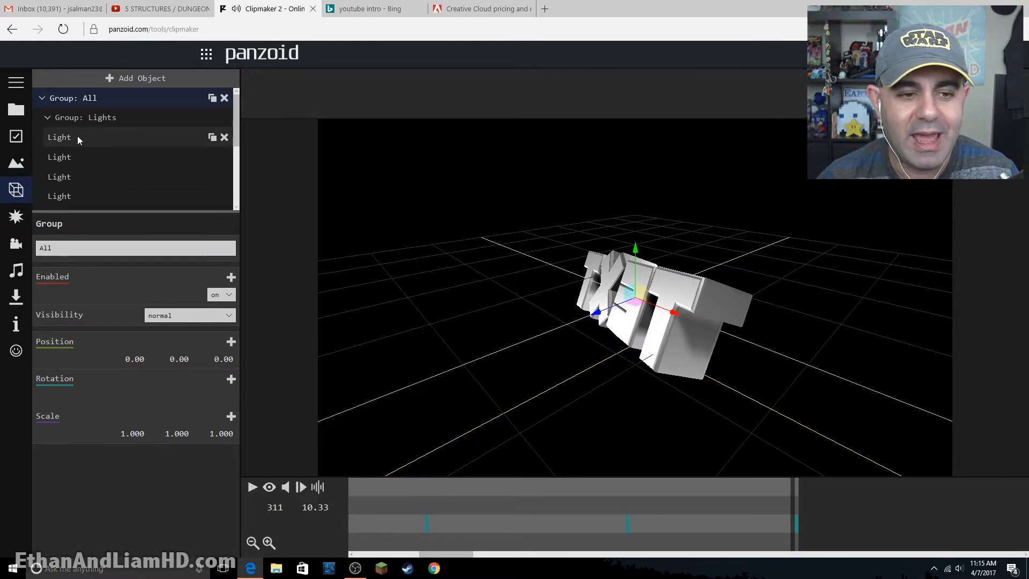
scroll(77, 136, "down", 3)
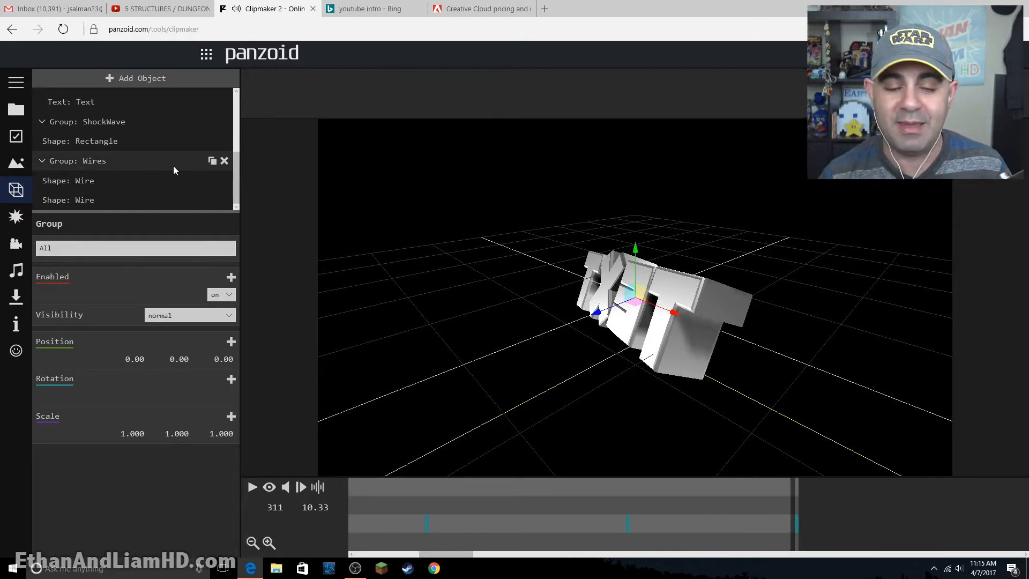
scroll(101, 172, "up", 2)
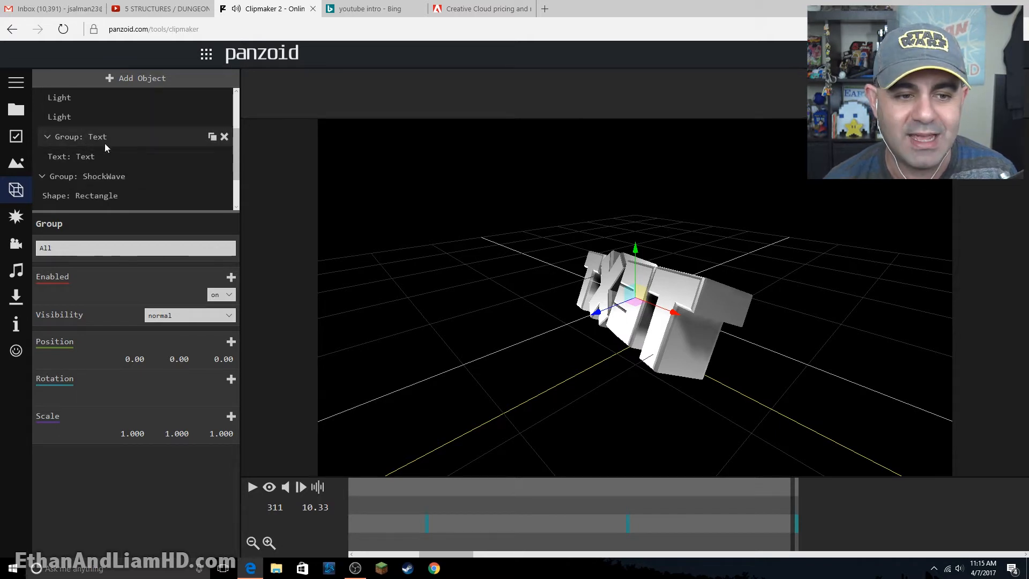
left_click(89, 156)
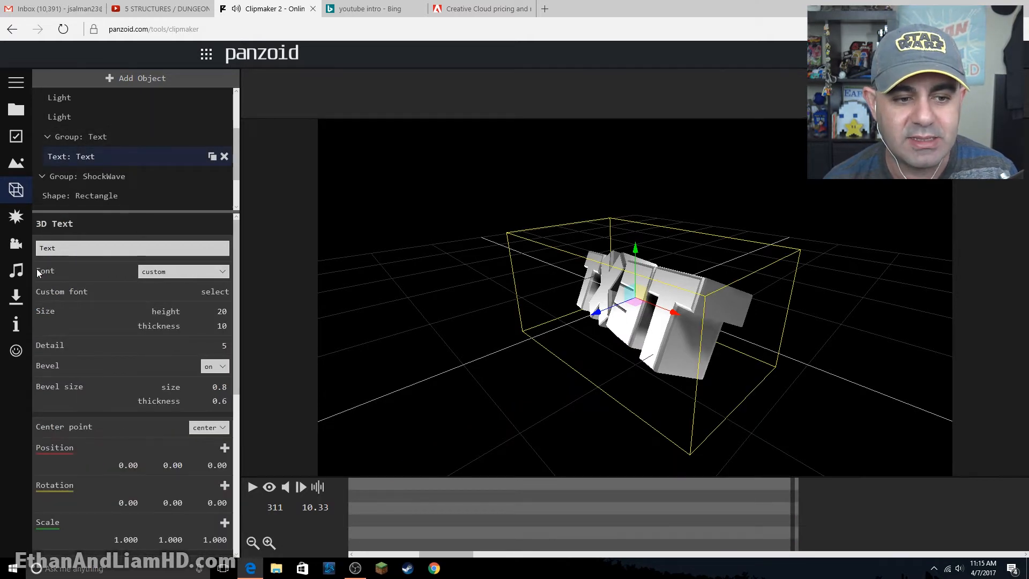
left_click_drag(67, 248, 19, 252)
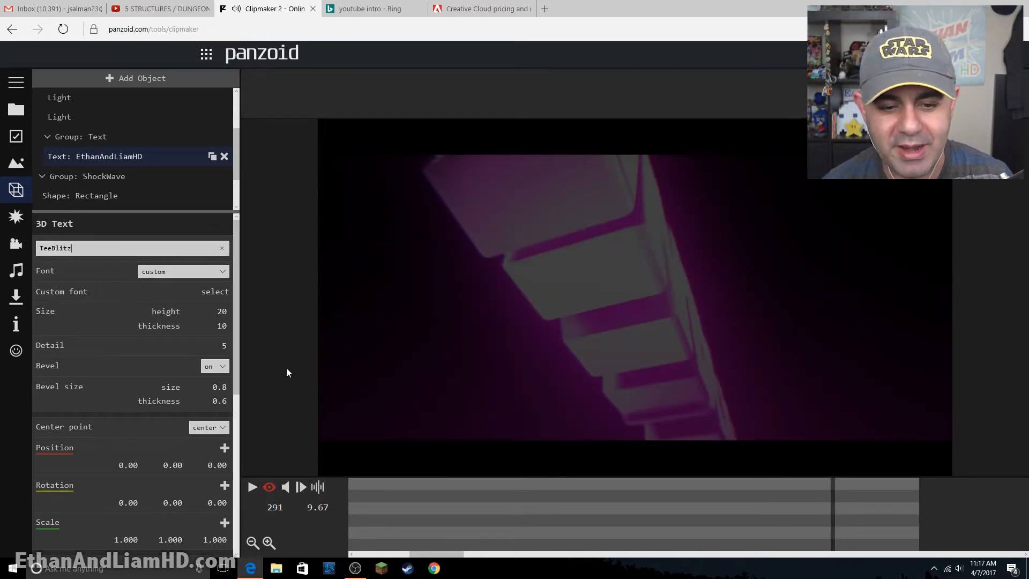
left_click(287, 368)
- Play part of the TeeBlitz animation with the camera view turned on and open the video download settings
left_click(266, 489)
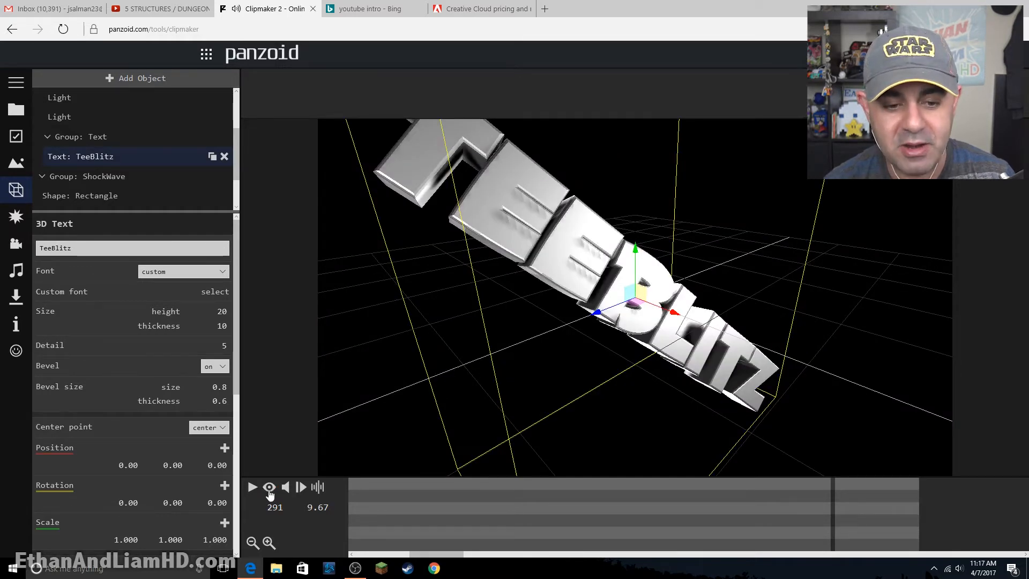
left_click(252, 487)
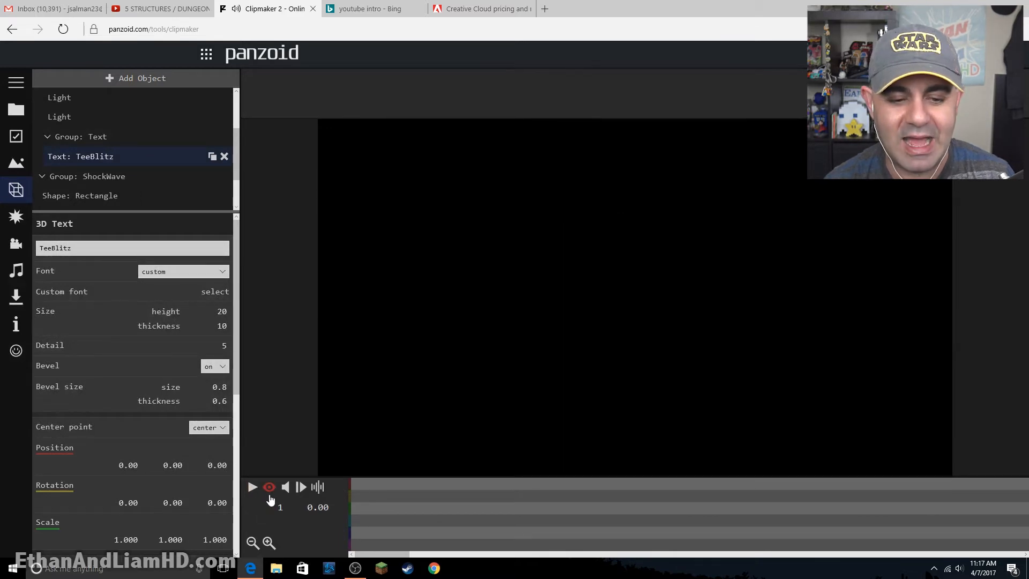
left_click(252, 487)
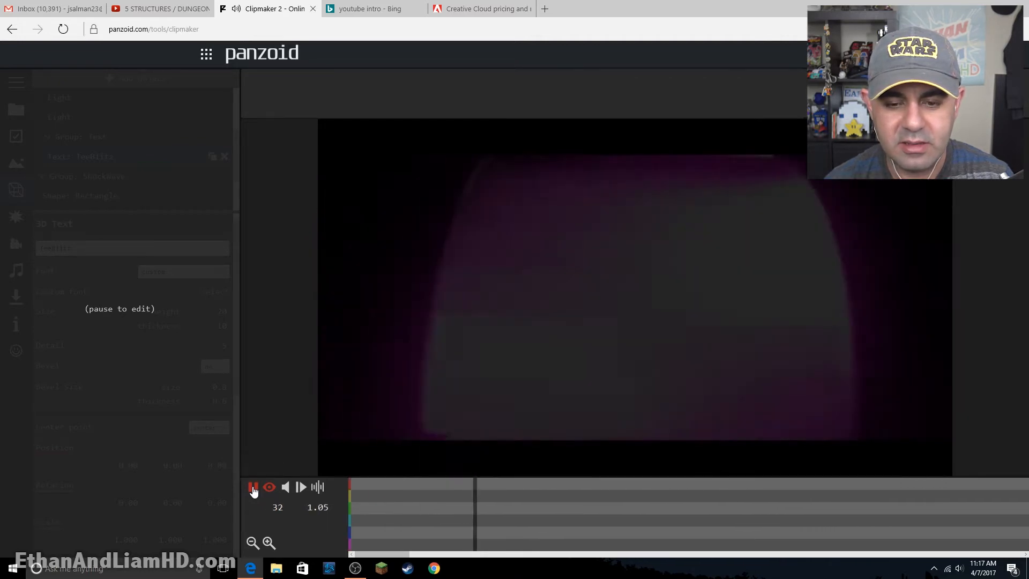
left_click(253, 488)
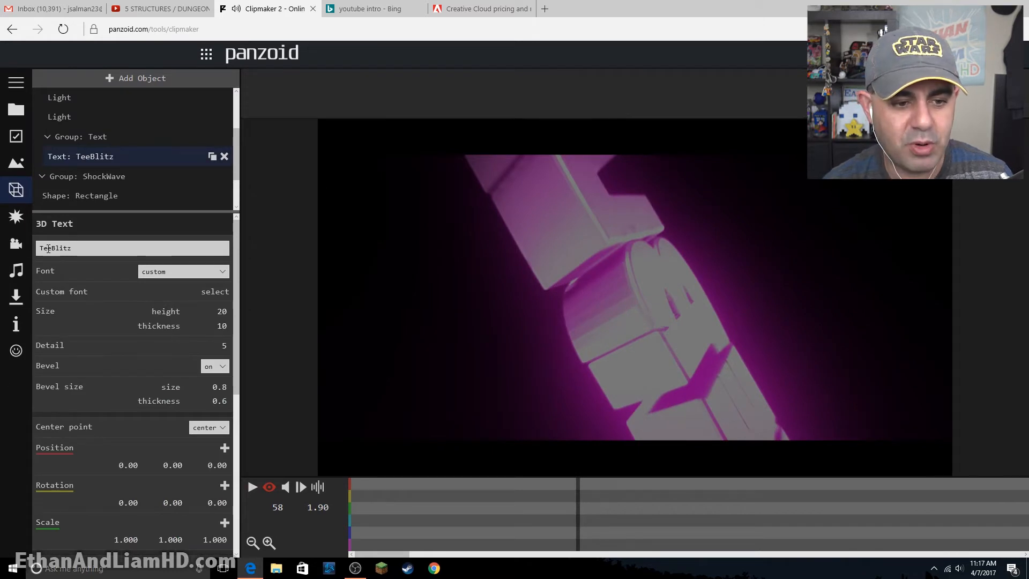
left_click(15, 298)
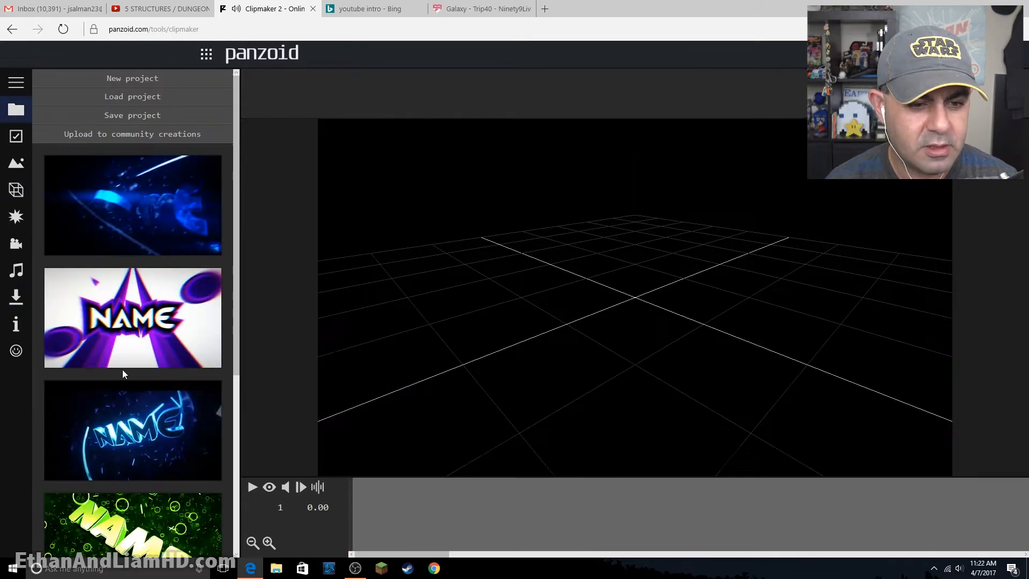
- Load the "NAME" 3D text template with the floating ring particles from the gallery
scroll(123, 371, "down", 5)
scroll(123, 376, "up", 2)
left_click(130, 406)
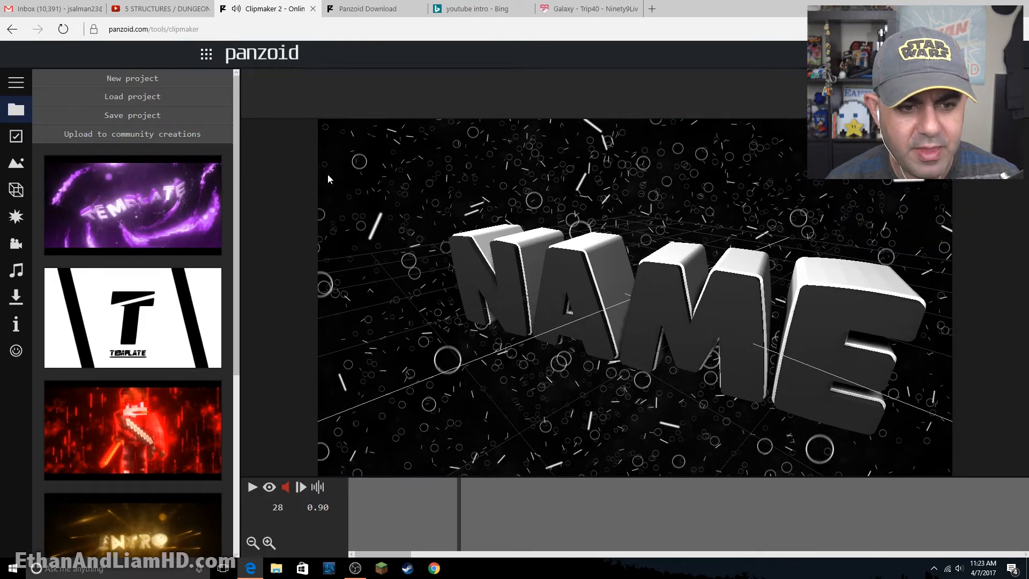
- Change the wording of the first NAME text object in the Text group to "TeeBlitz"
left_click(16, 192)
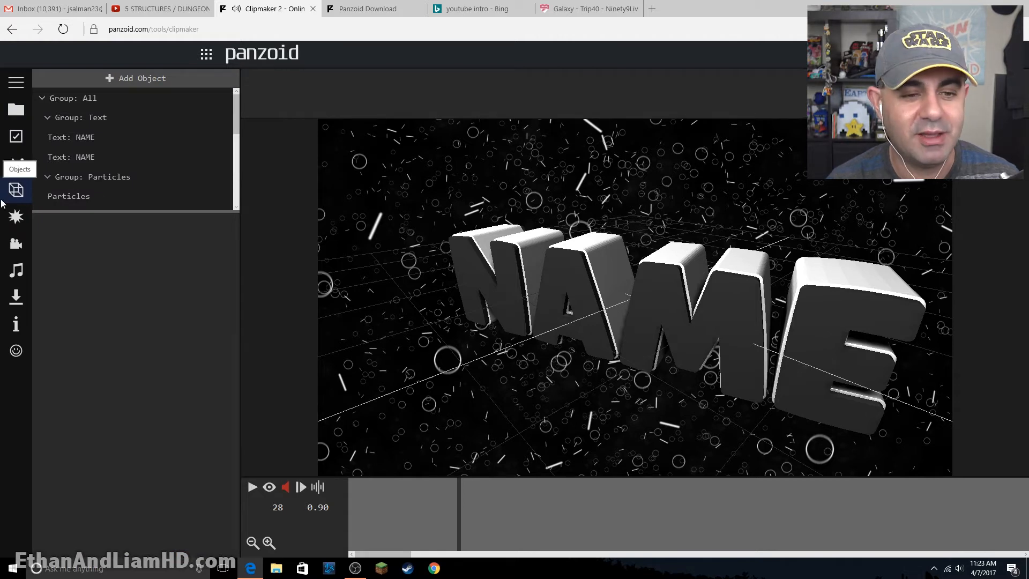
left_click(79, 119)
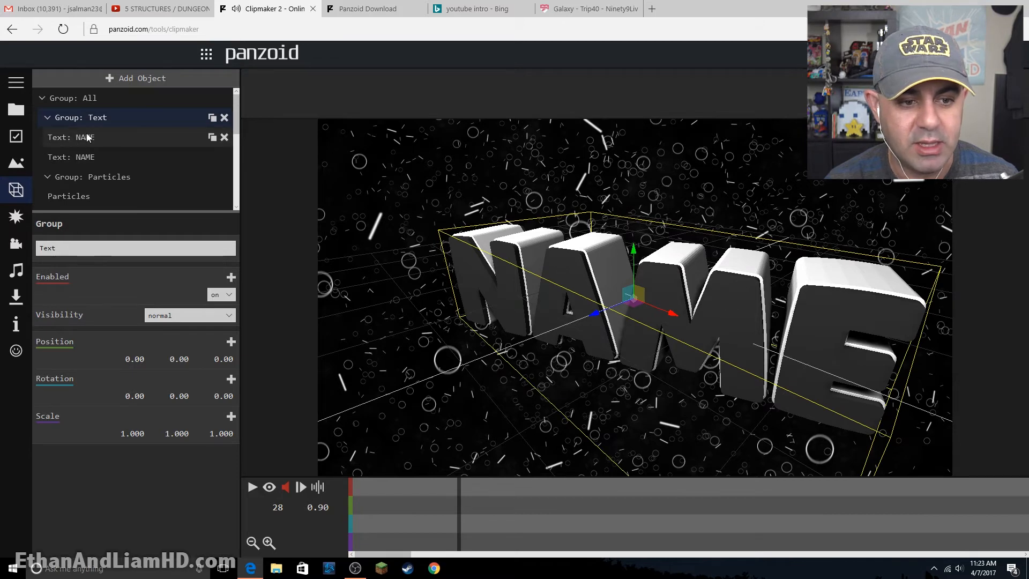
left_click(88, 138)
left_click(99, 160)
left_click(96, 135)
left_click_drag(61, 248, 2, 247)
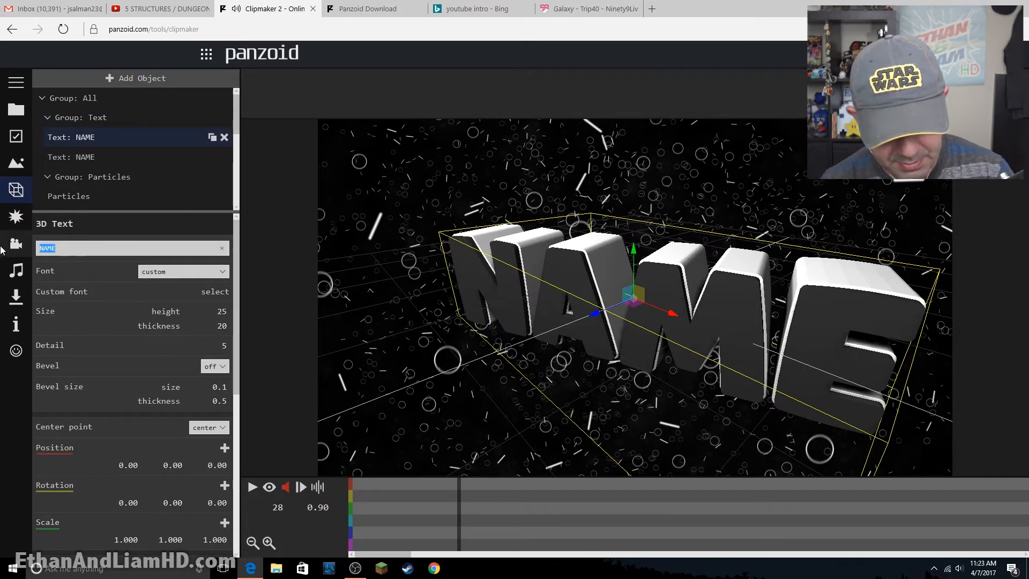
type("Te")
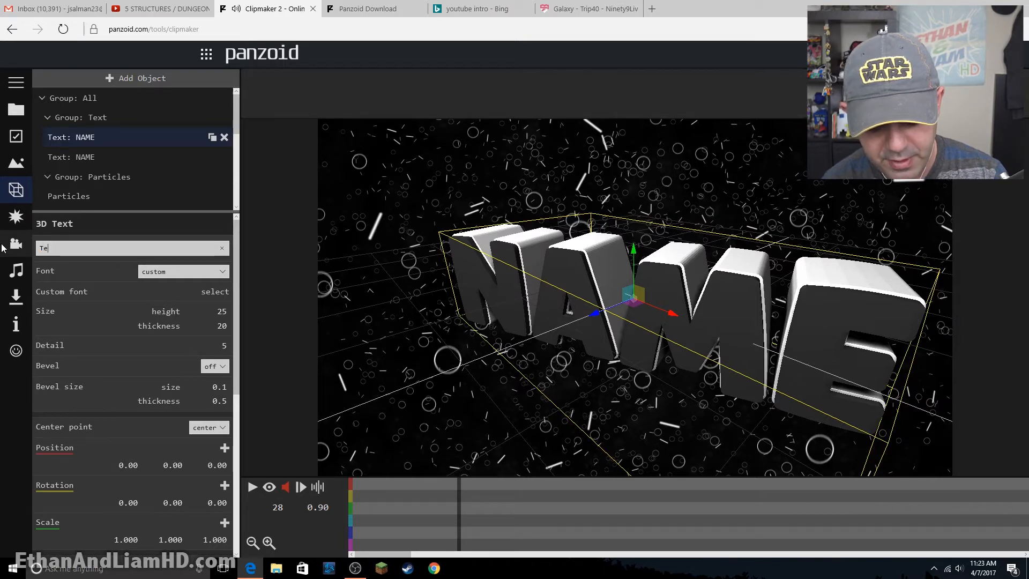
type("eBlitz")
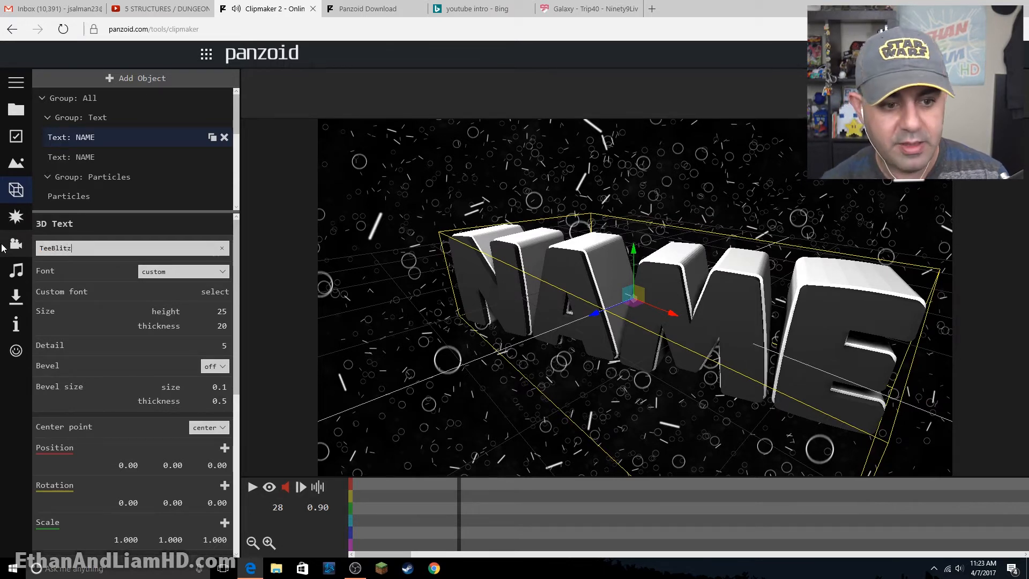
left_click(82, 159)
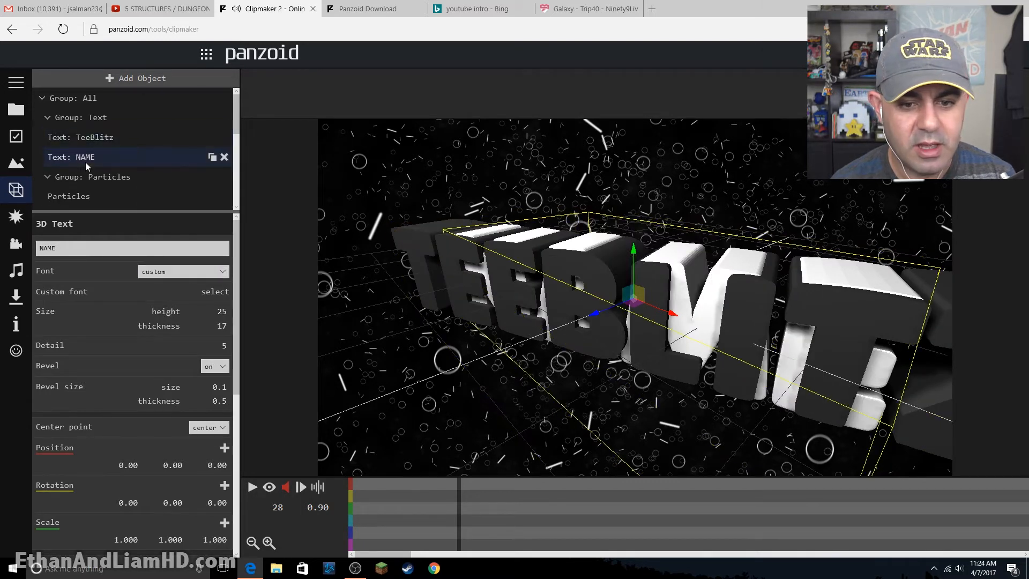
left_click(85, 157)
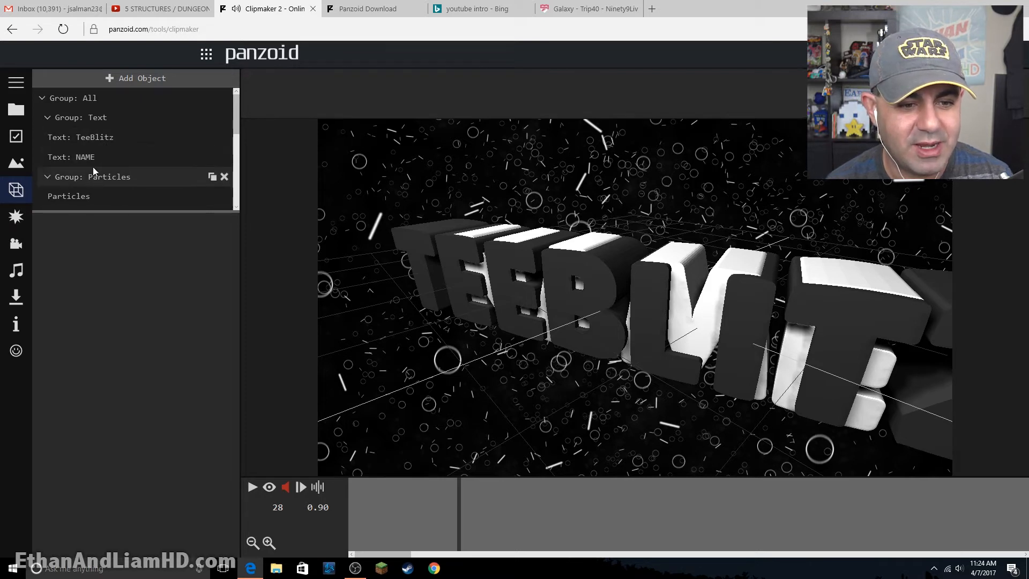
- Change the wording of the second NAME text object to "TeeBlitz", keeping its custom font
left_click(84, 161)
double_click(75, 252)
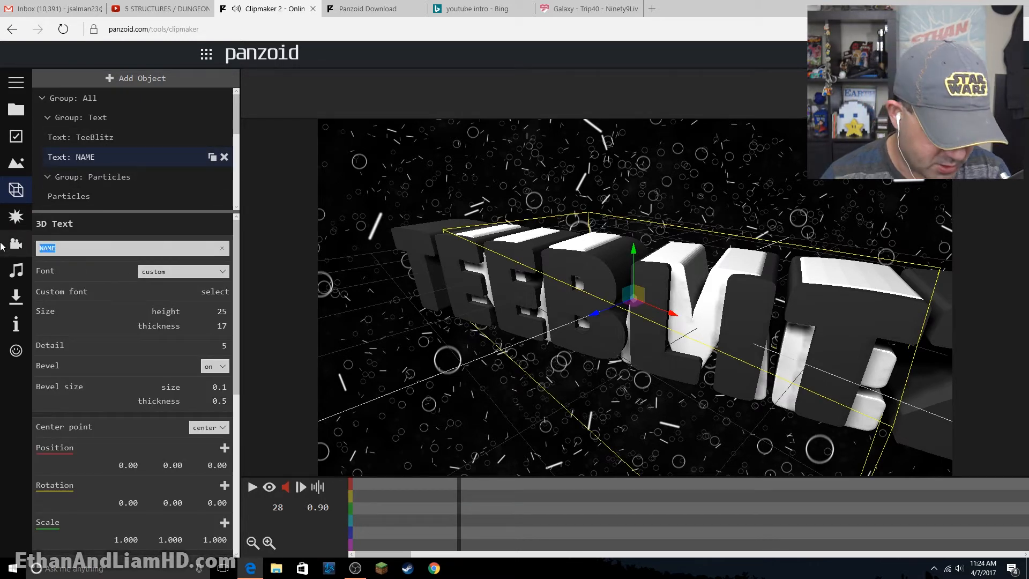
type("TeeBl")
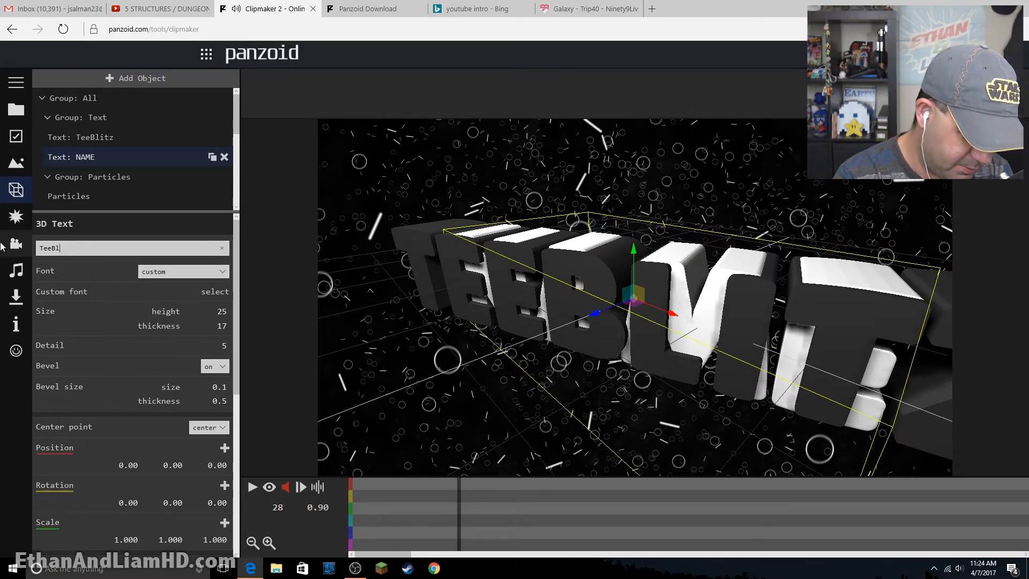
type("itz")
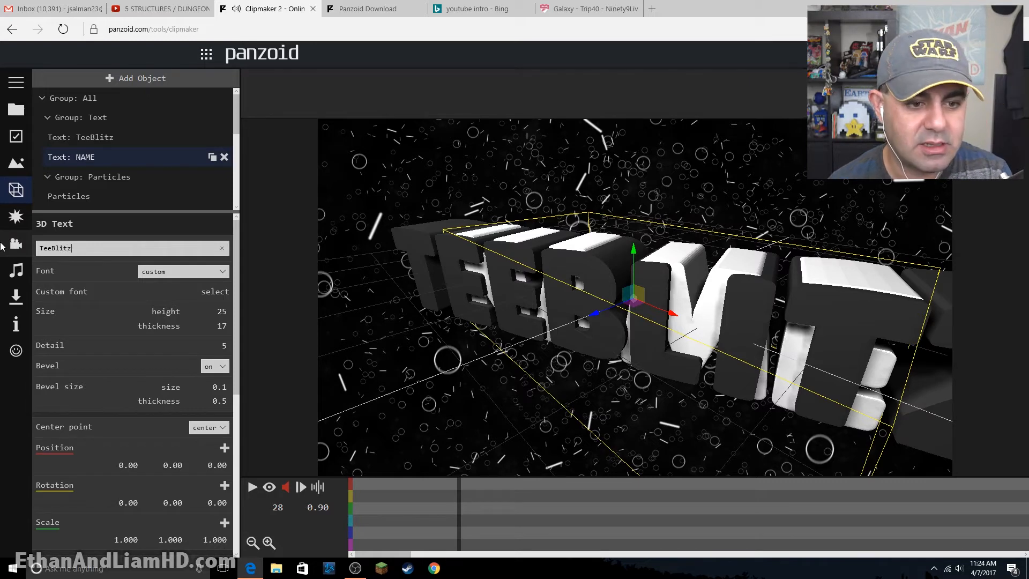
left_click(128, 178)
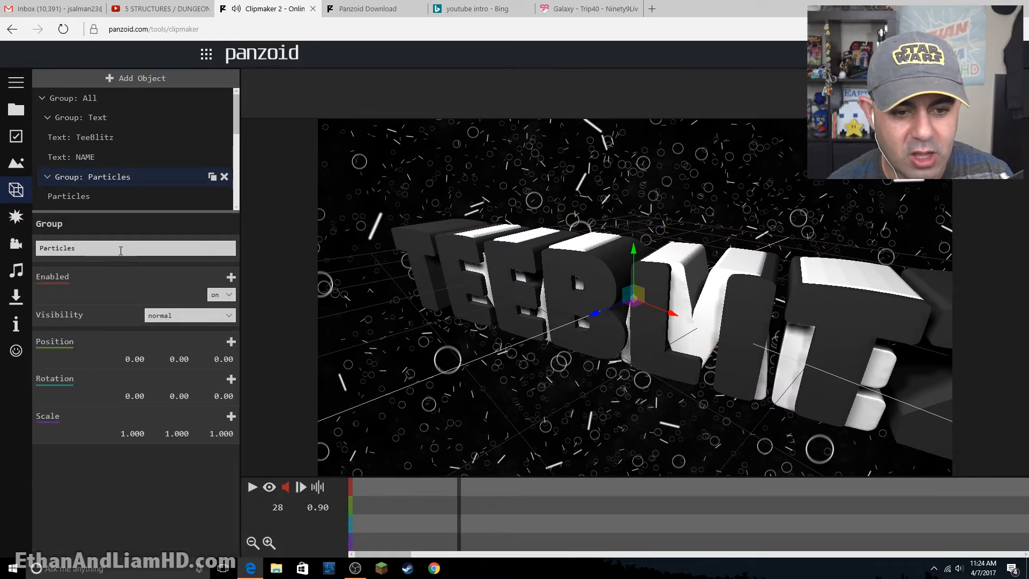
left_click(191, 272)
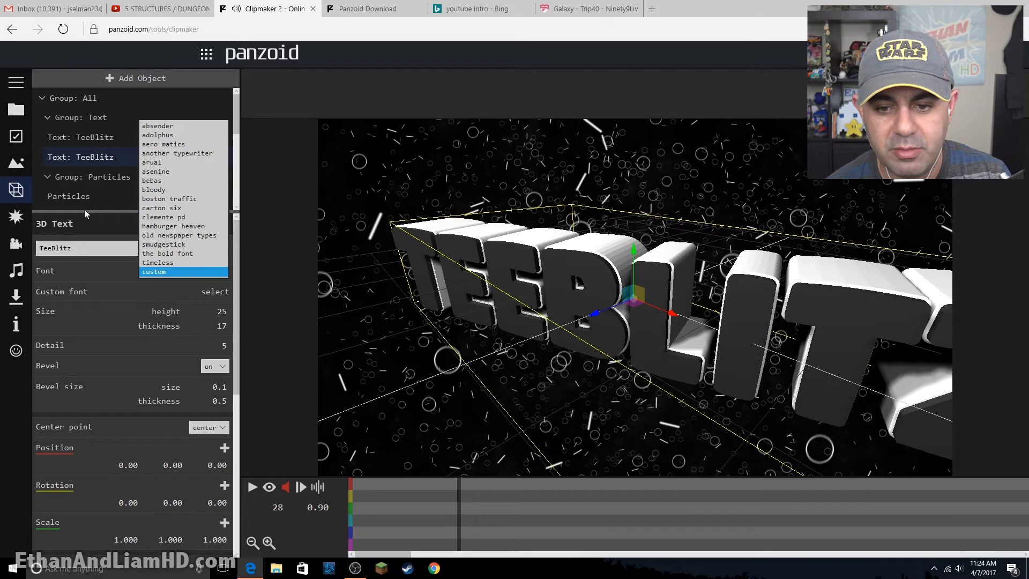
left_click(573, 303)
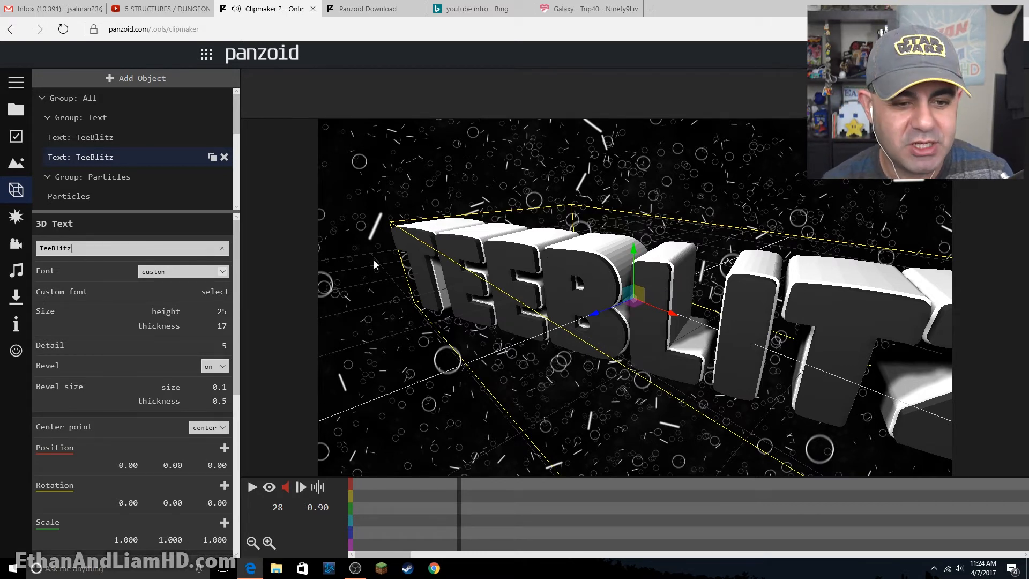
- Play part of the new intro's animation with the camera view turned on and look through its object list
left_click(269, 488)
left_click(253, 488)
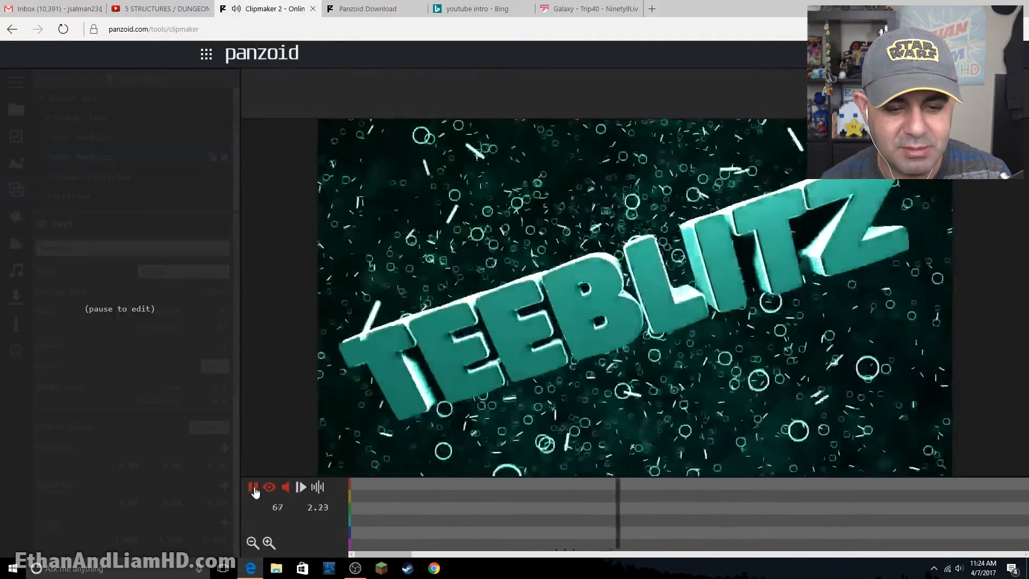
left_click(253, 487)
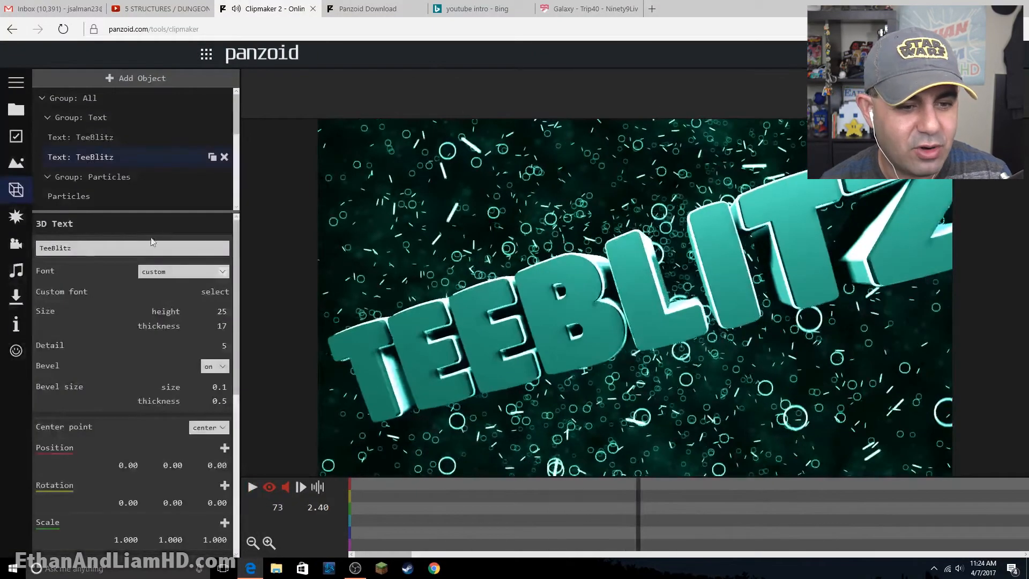
scroll(110, 163, "down", 3)
scroll(110, 163, "down", 5)
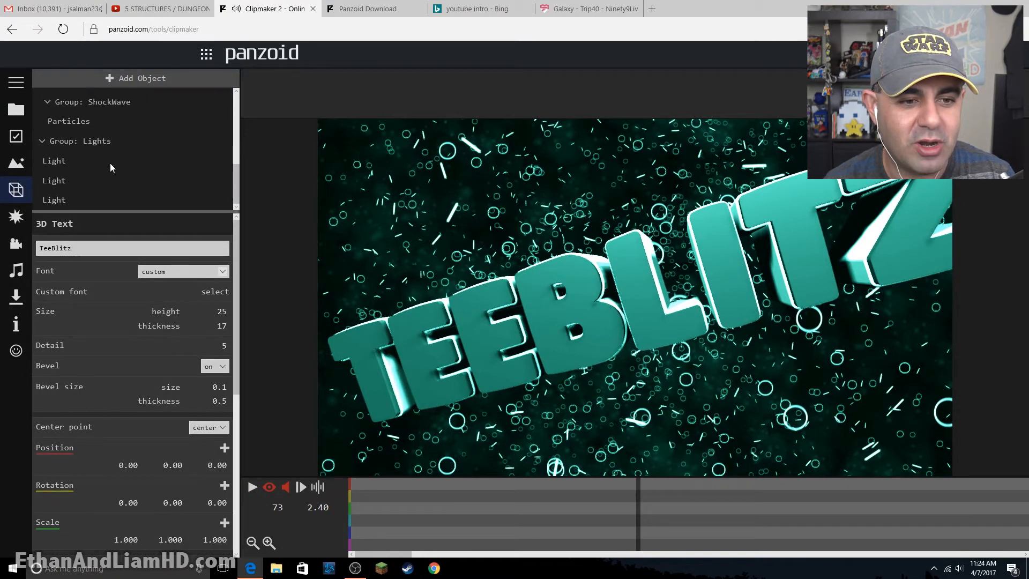
scroll(110, 163, "up", 8)
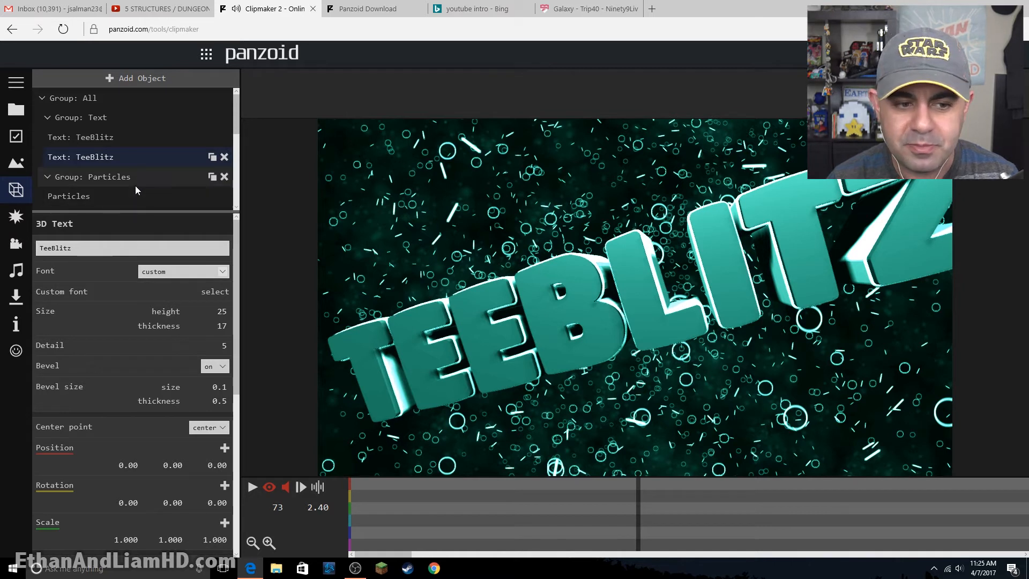
- Review the settings of the Antialiasing, Color Correction, Shutter and Swirl effects and the camera animation settings
left_click(15, 221)
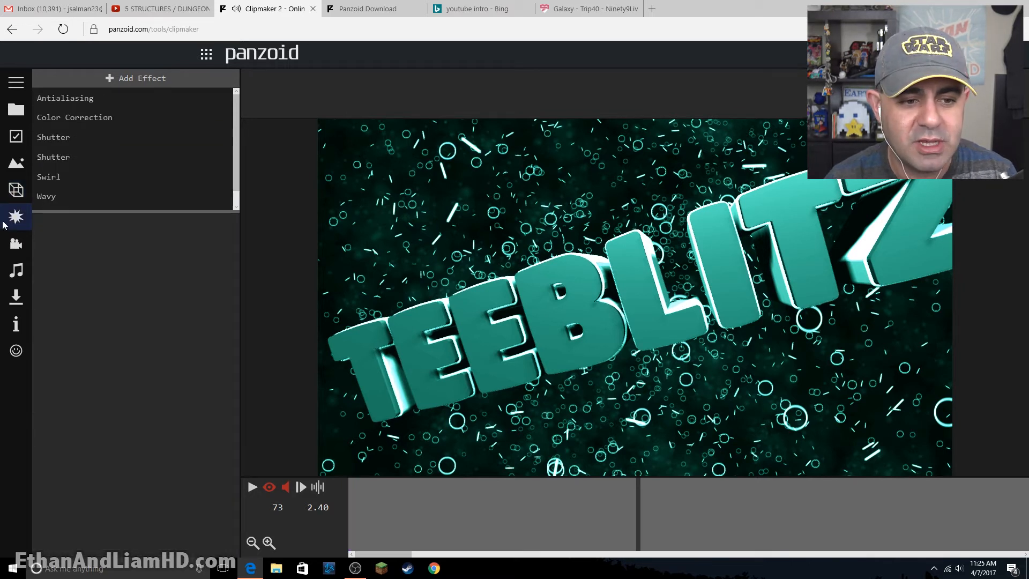
left_click(112, 101)
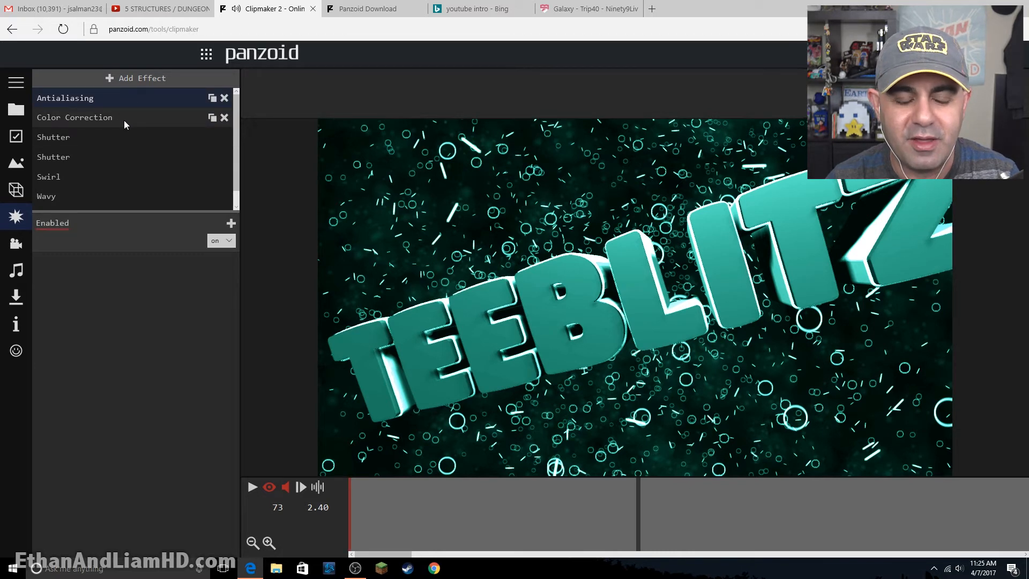
left_click(124, 119)
left_click(96, 137)
left_click(89, 180)
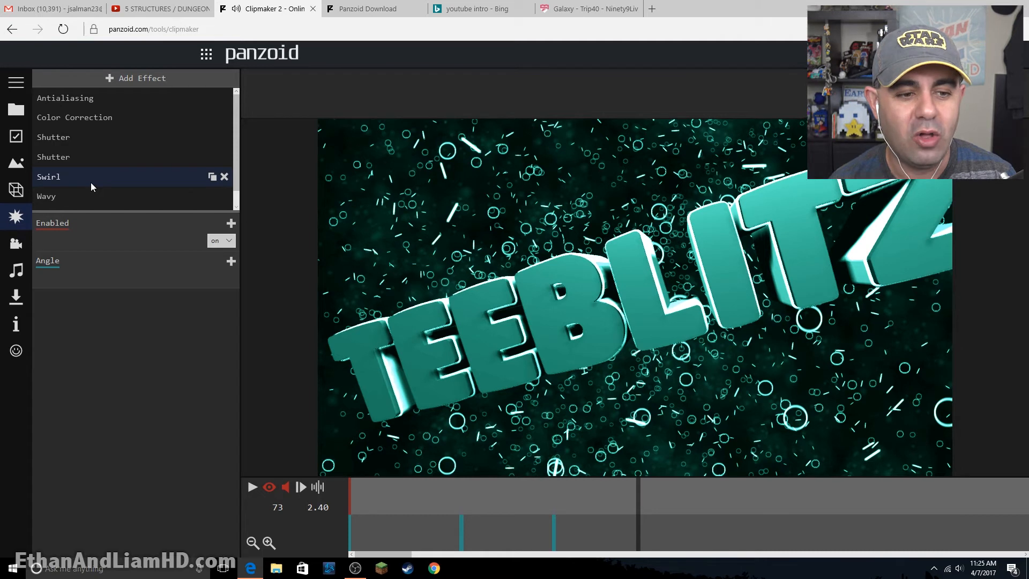
left_click(17, 246)
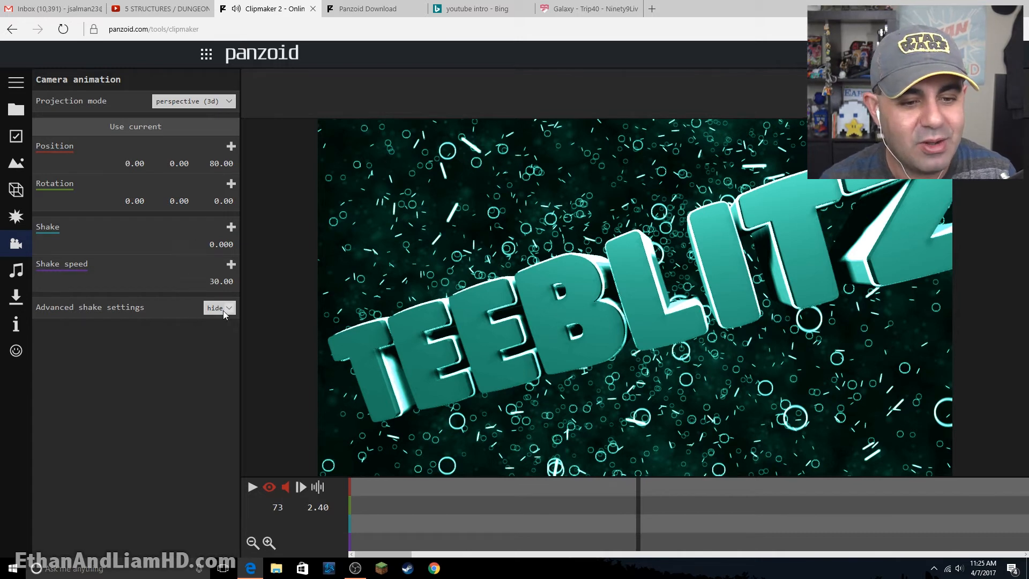
- Load the file "Trip40 - Galaxy" from the Pictures folder as the intro's audio track
left_click(17, 272)
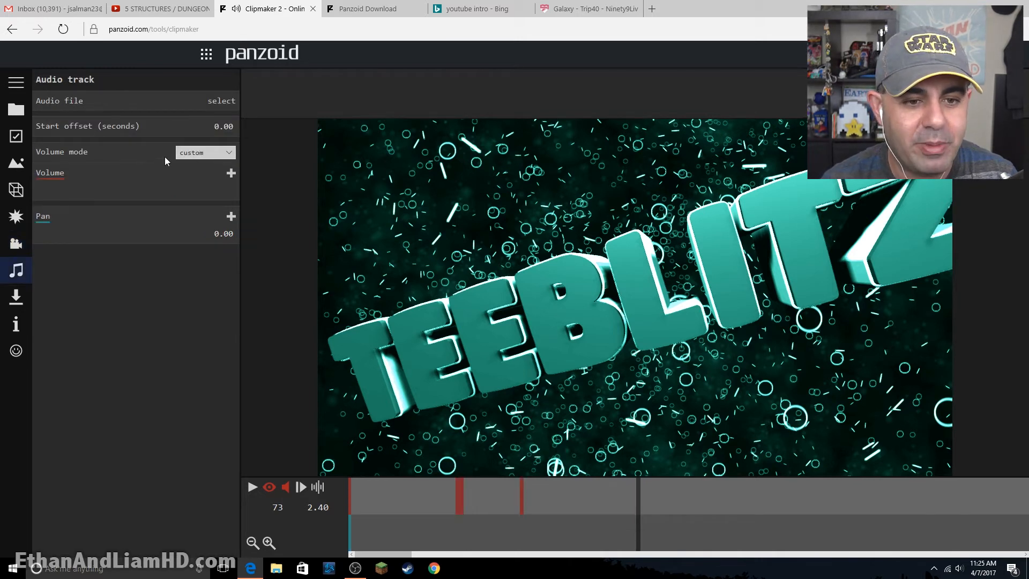
left_click(221, 102)
left_click(420, 83)
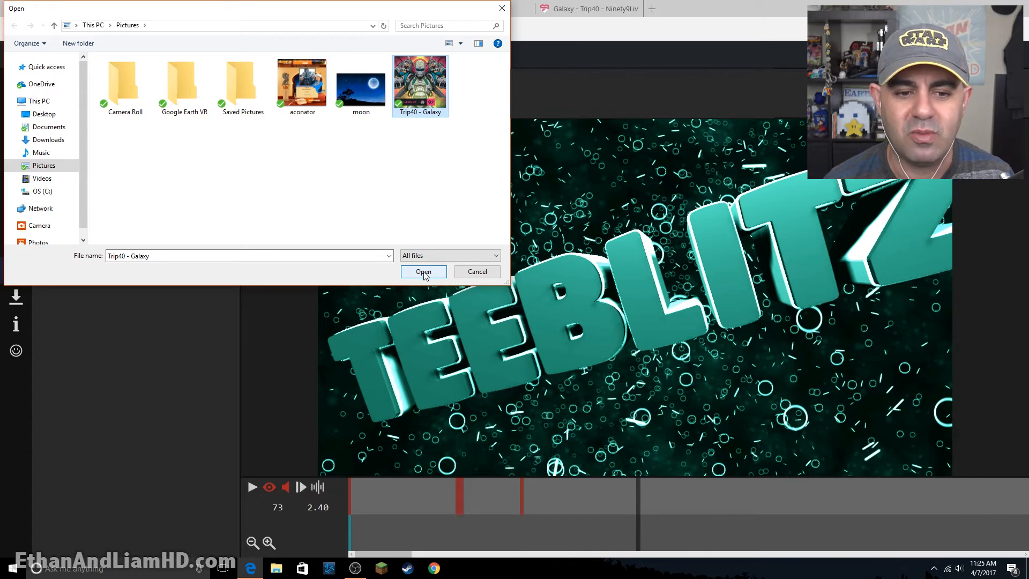
left_click(424, 271)
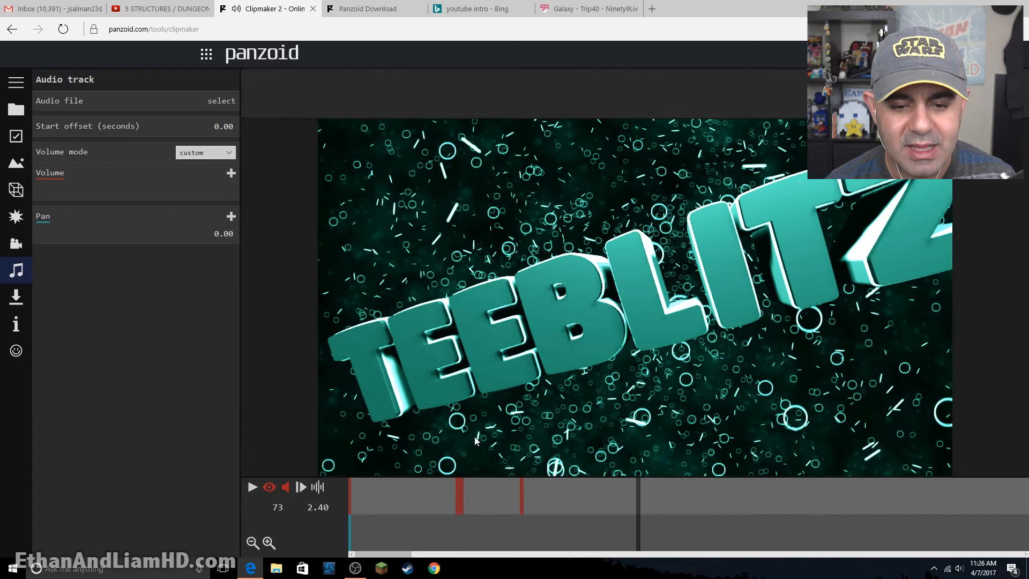
- Choose "Trip40 - Galaxy" again as the audio file and play the intro to check it with the music
left_click(221, 101)
left_click(420, 64)
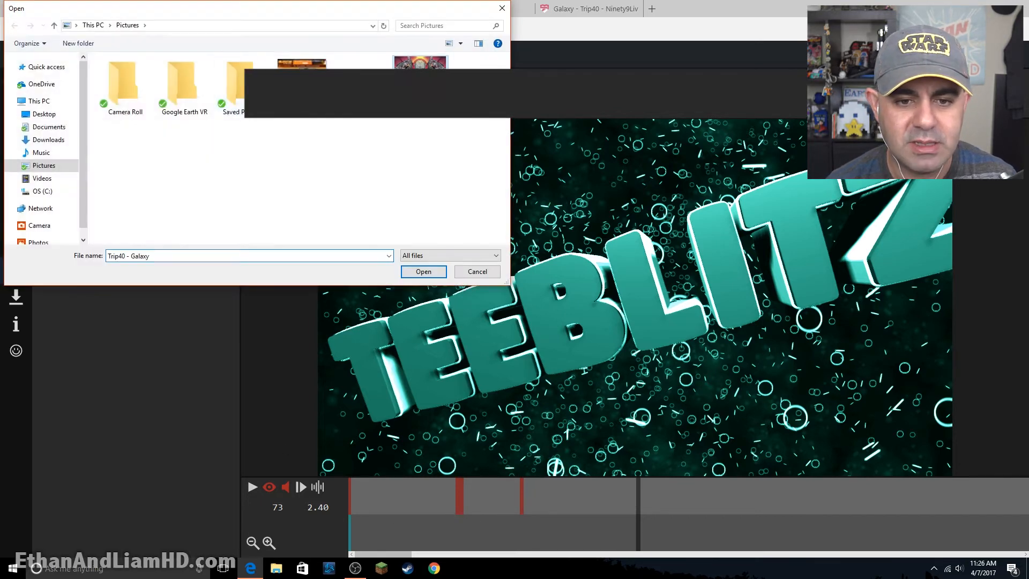
left_click(423, 271)
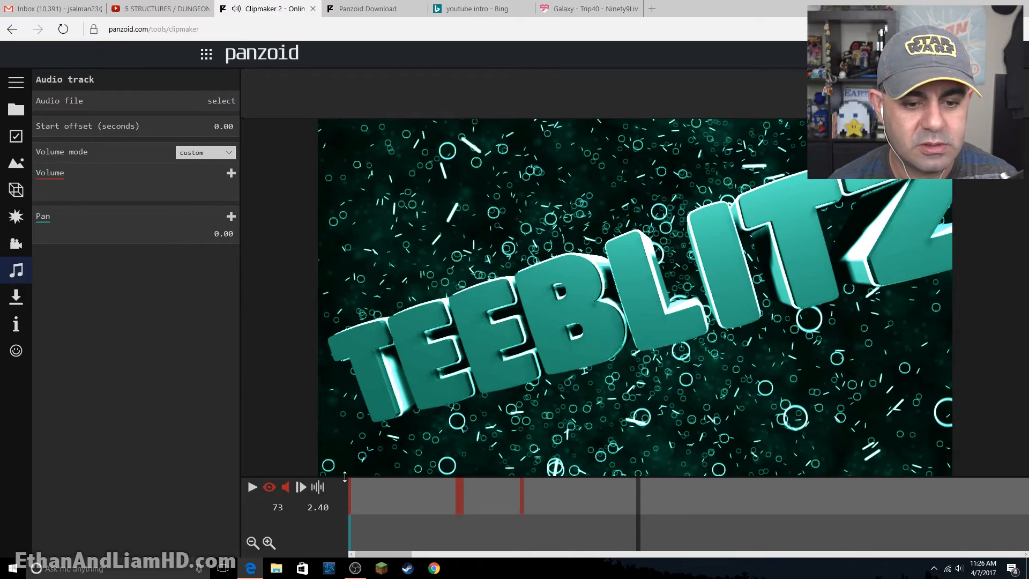
left_click(252, 489)
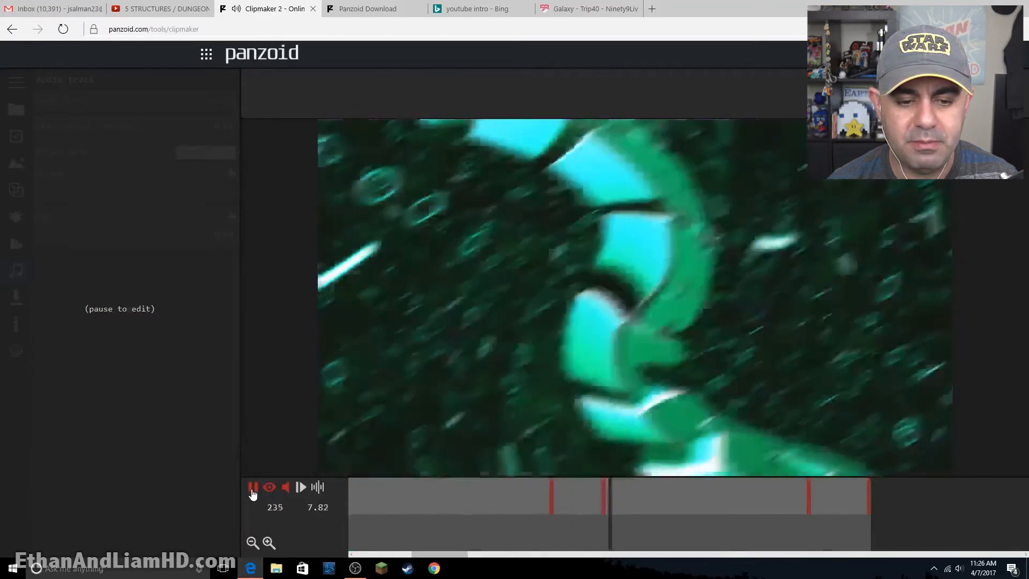
left_click(253, 489)
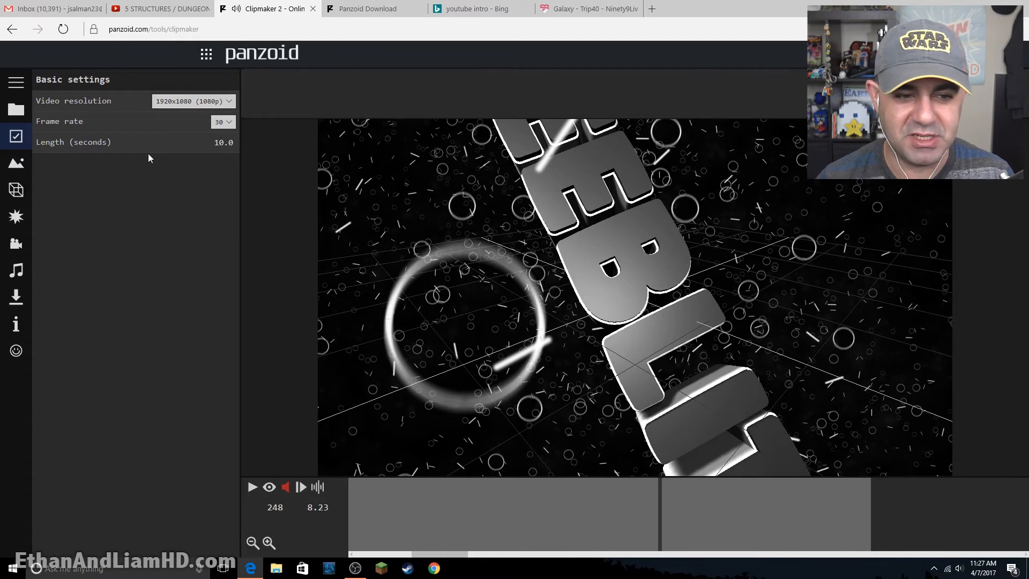
- Check the frame rate options in the basic settings, keeping 30
left_click(229, 125)
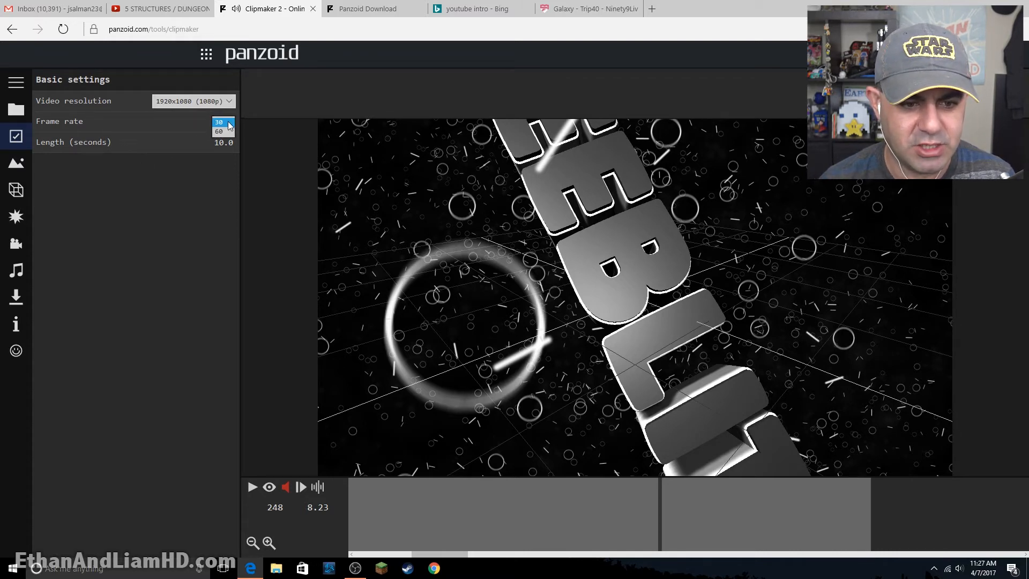
left_click(229, 123)
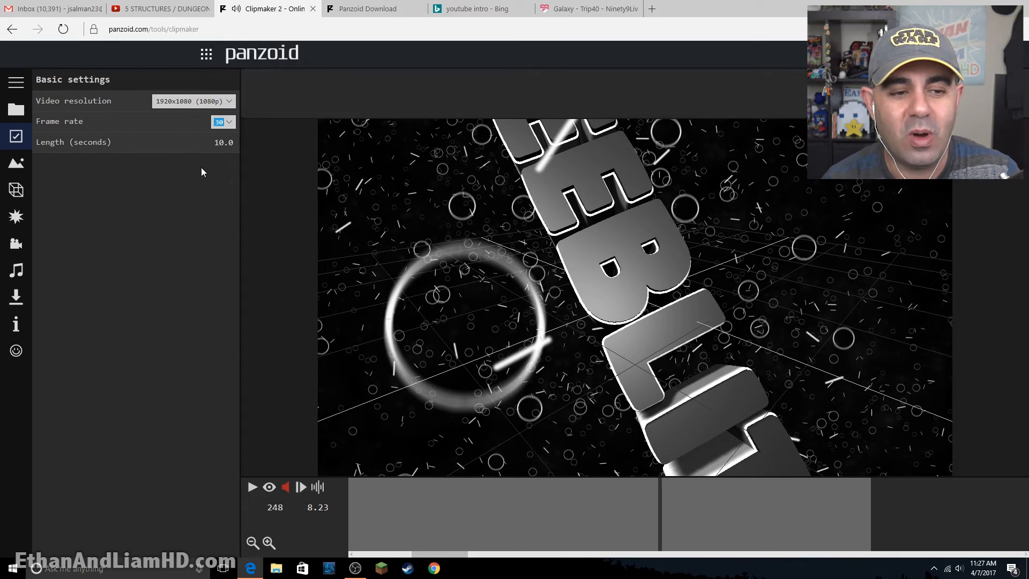
left_click(16, 163)
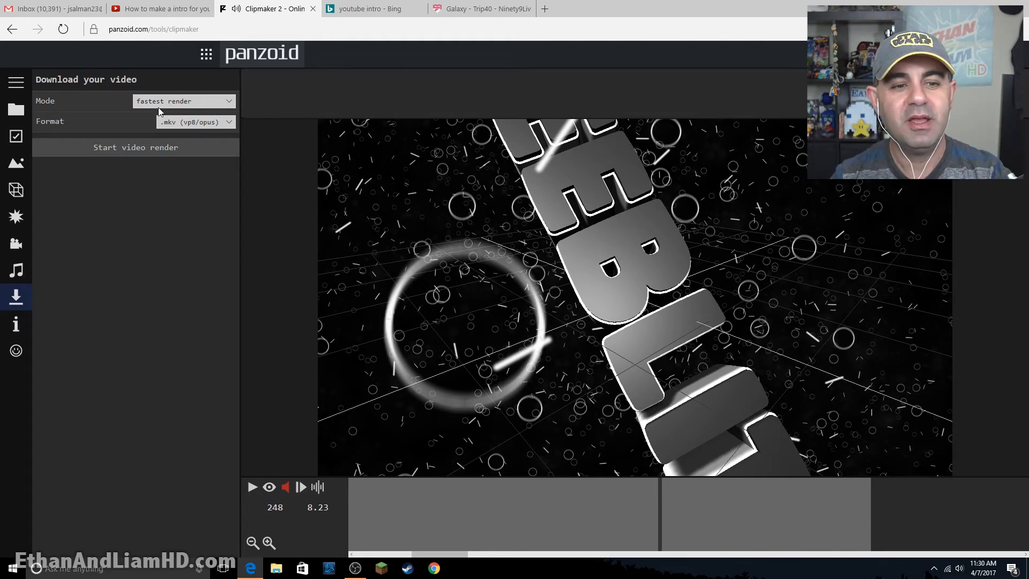
- Render the intro in good quality mode with the .mkv (vp8/opus) format
left_click(208, 102)
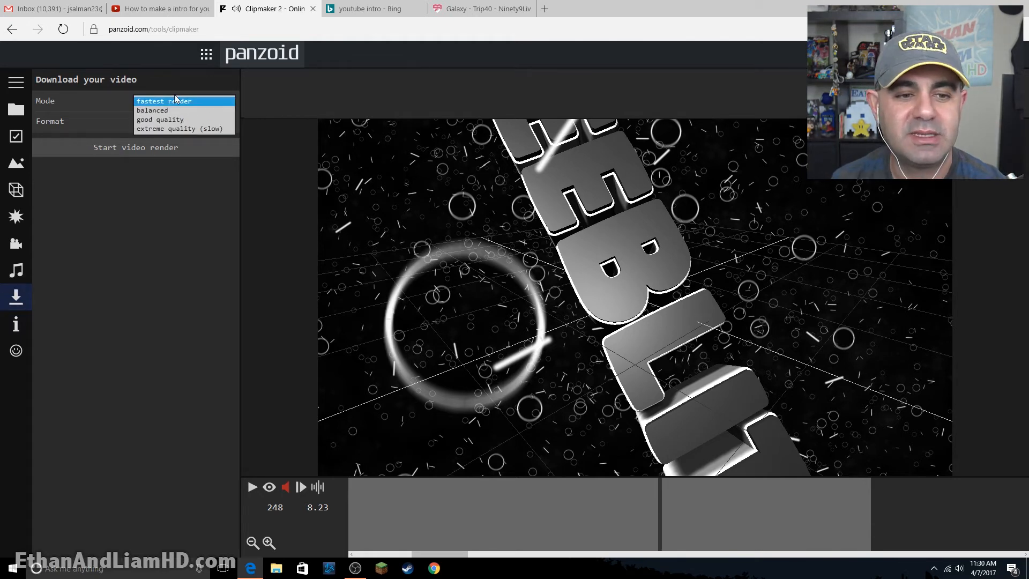
left_click(188, 119)
left_click(188, 122)
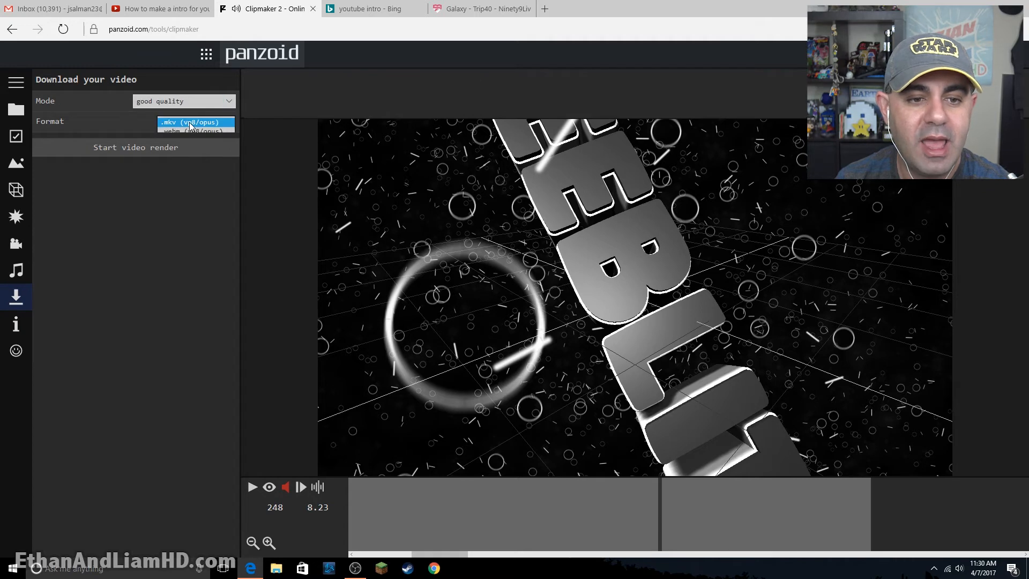
left_click(190, 134)
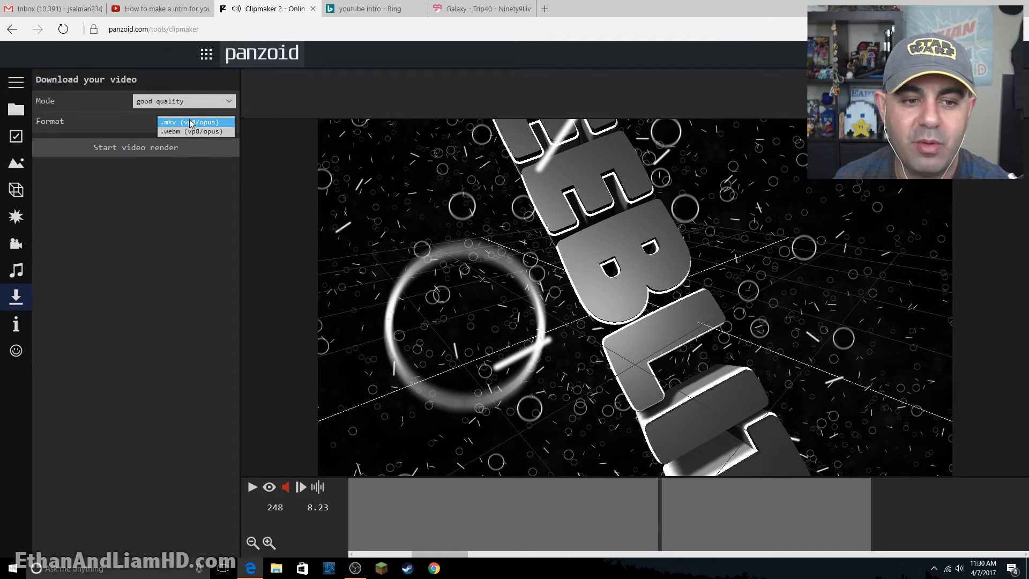
left_click(193, 123)
left_click(192, 122)
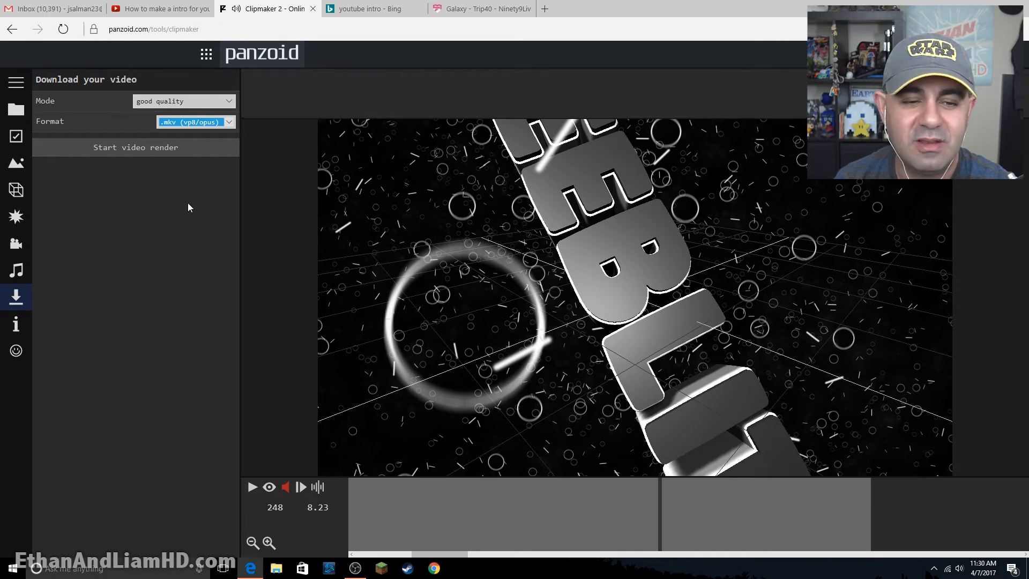
left_click(143, 144)
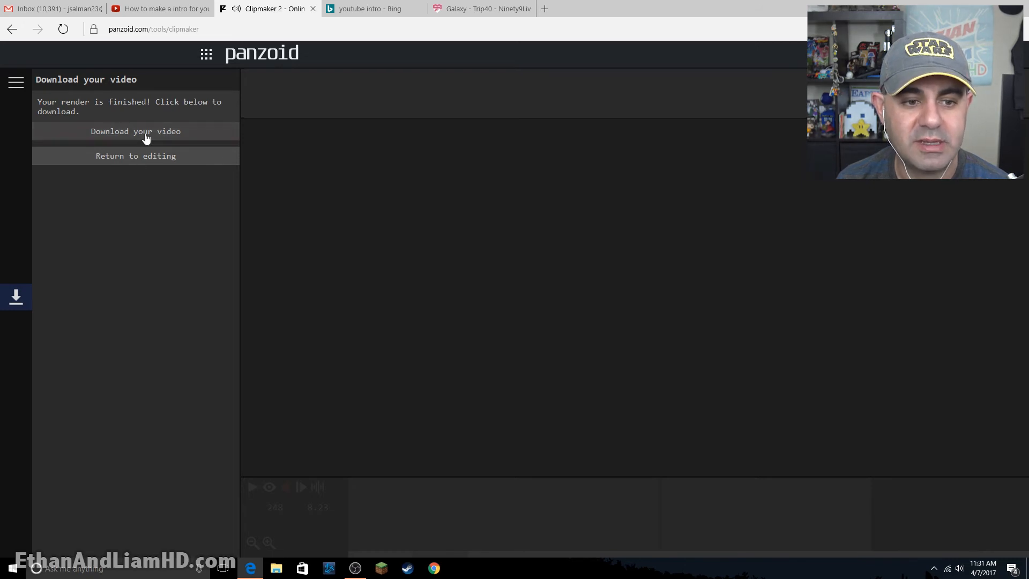
- Download the rendered intro, save it as video.mkv and open the folder that contains it
left_click(146, 138)
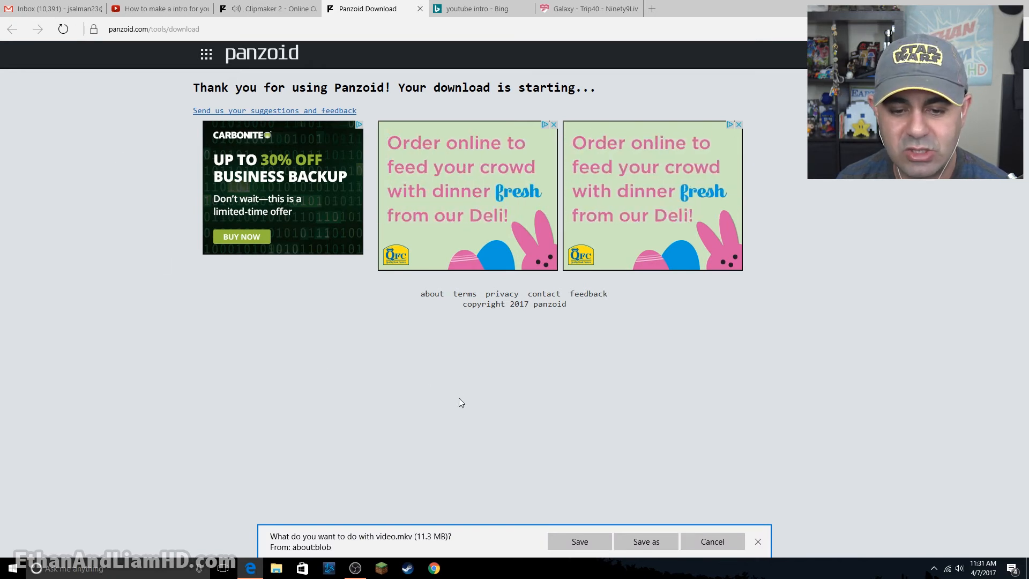
left_click(581, 543)
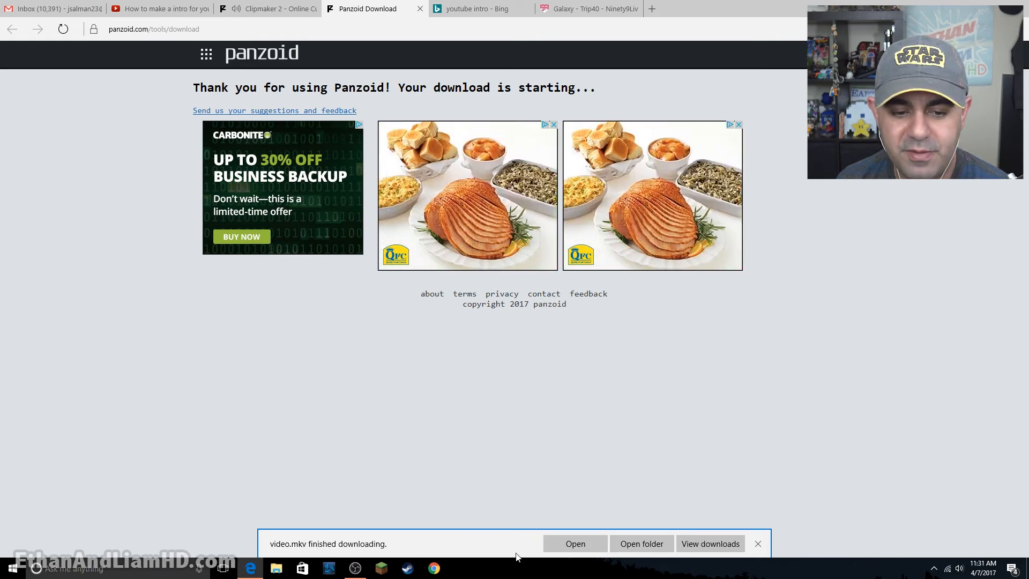
left_click(646, 544)
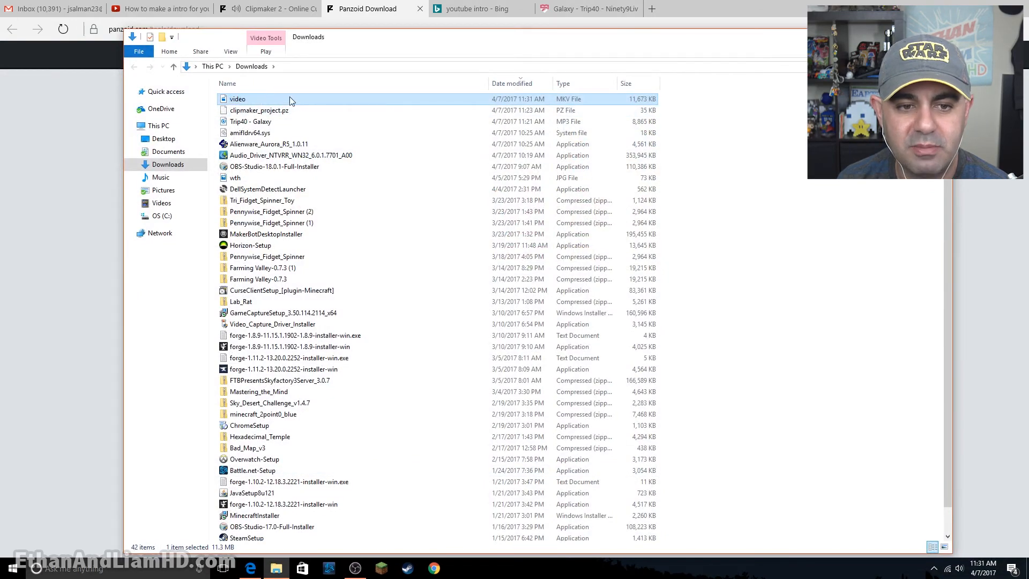
- Watch the downloaded video in Movies & TV, close the player and select clipmaker_project.pz in the Downloads folder
double_click(228, 99)
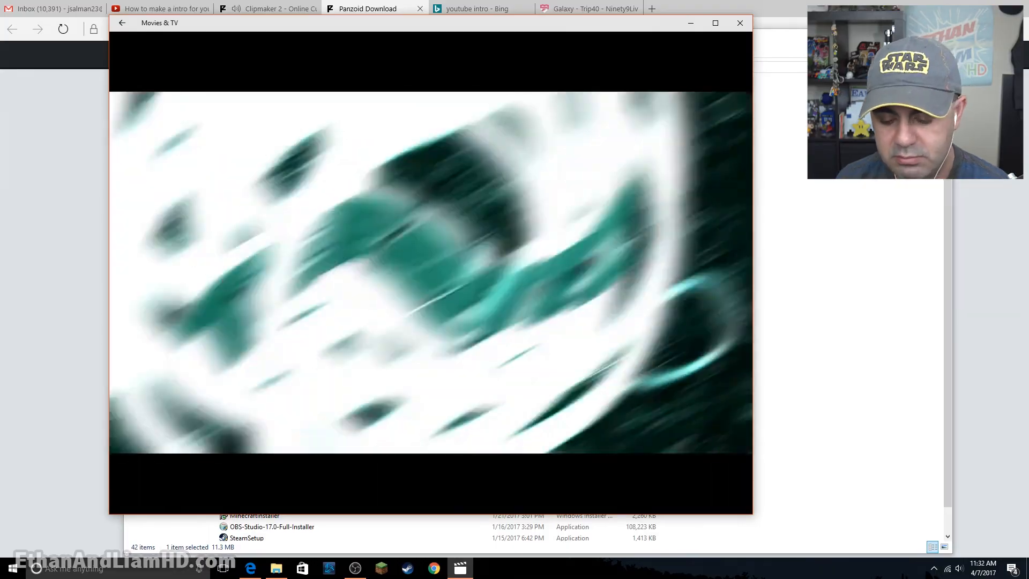
mouse_move(226, 509)
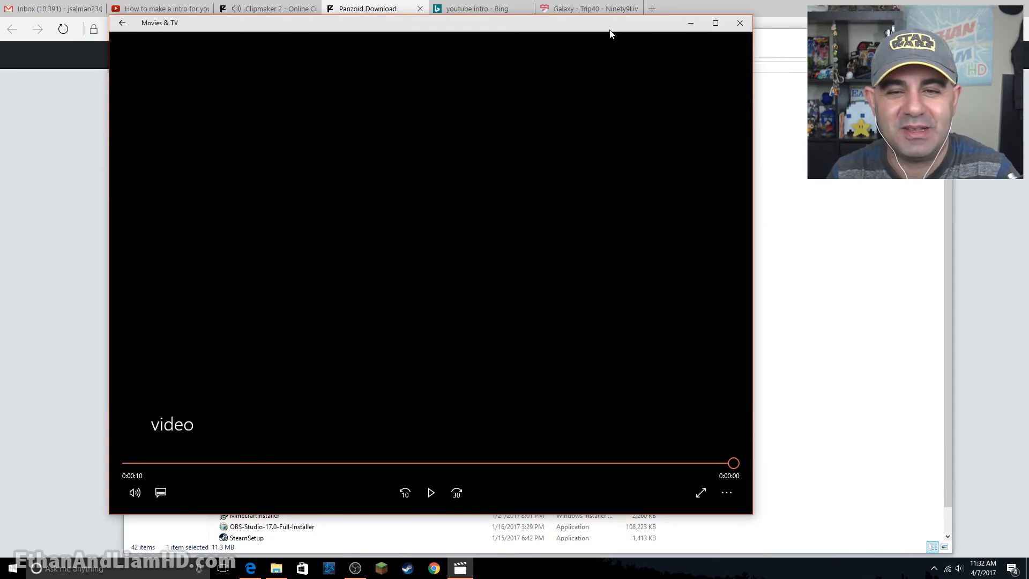
left_click(740, 23)
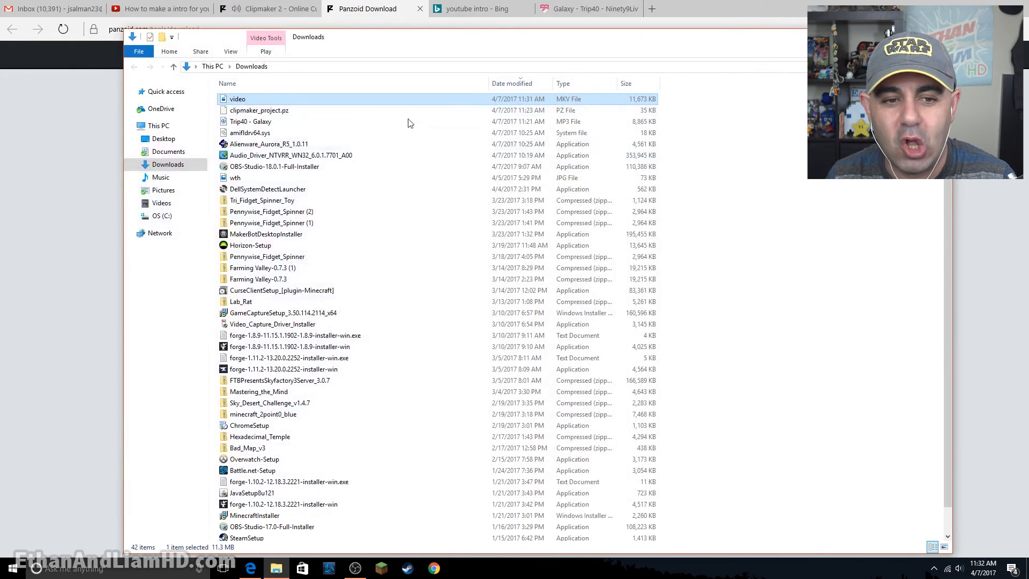
left_click(258, 113)
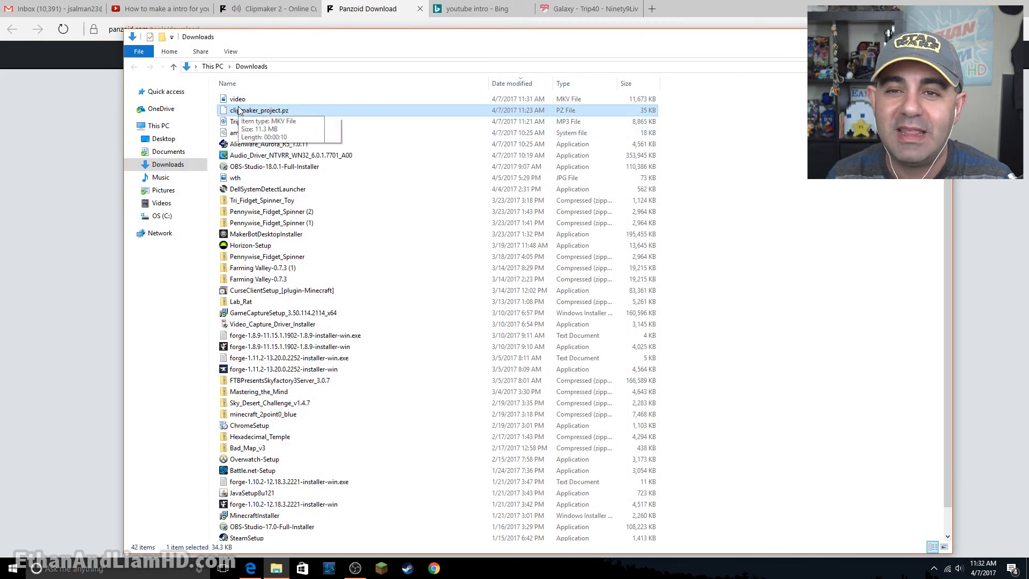